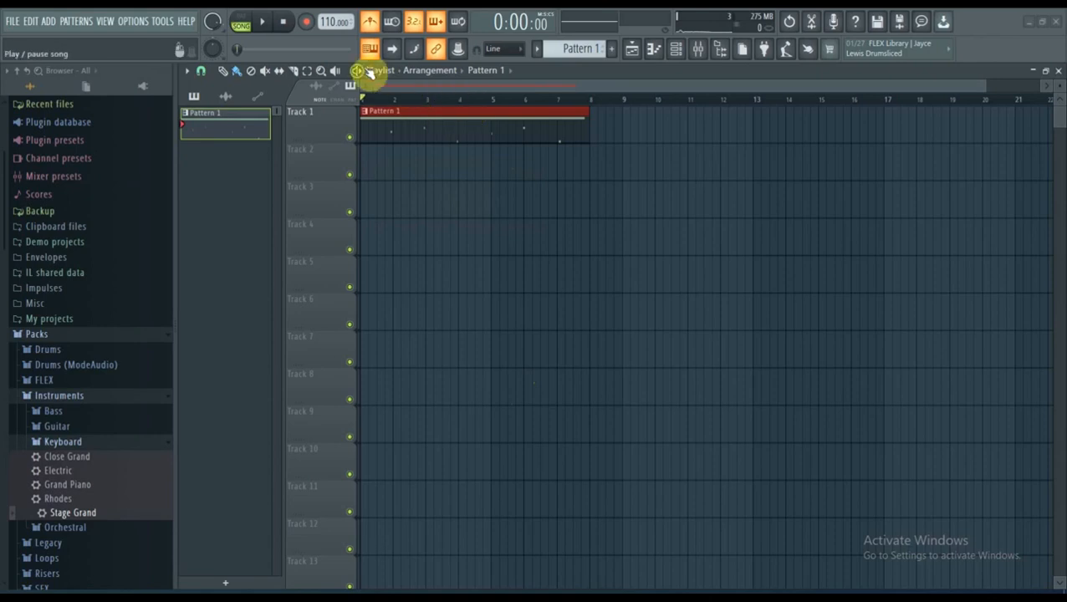
Play Pattern 1 from the start of the playlist, and stop playback near the end of the clip.
click(263, 22)
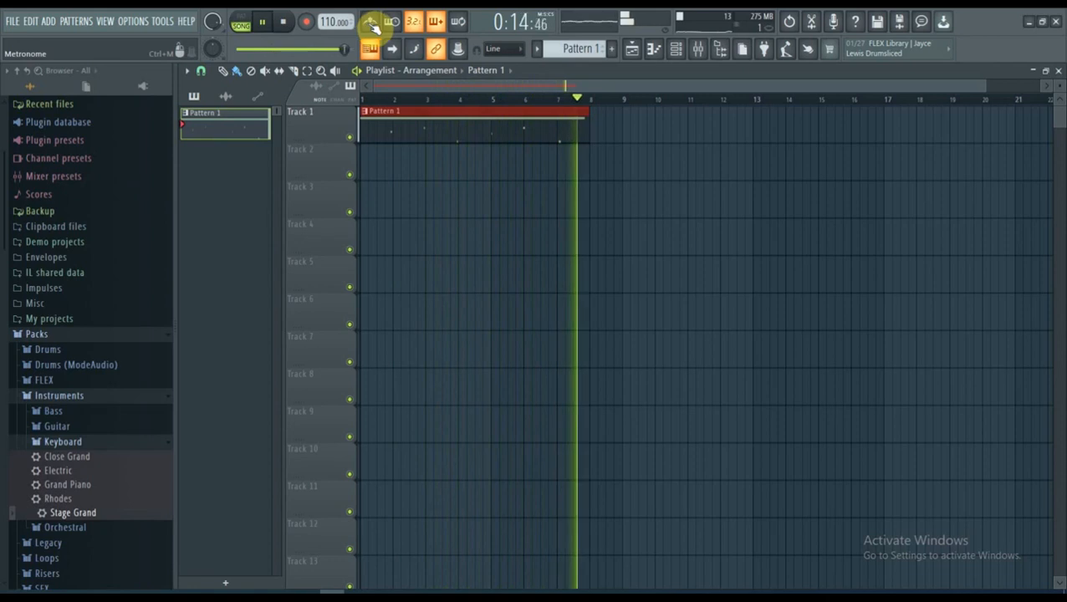
key(space)
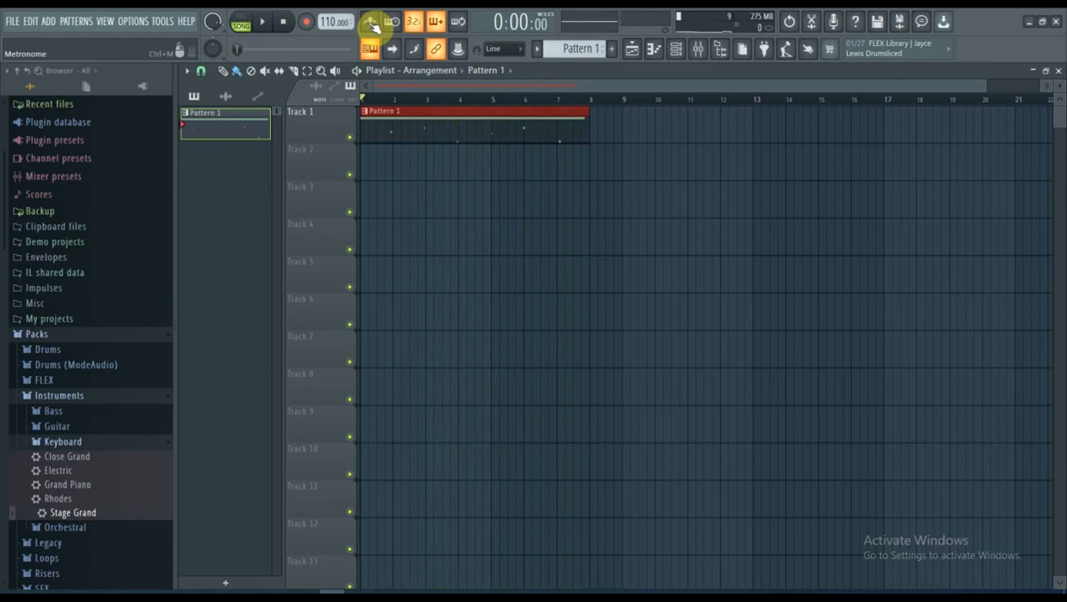
Open the Ample Guitar M II Lite instrument from the channel rack, and arrange its window over the playlist.
click(679, 50)
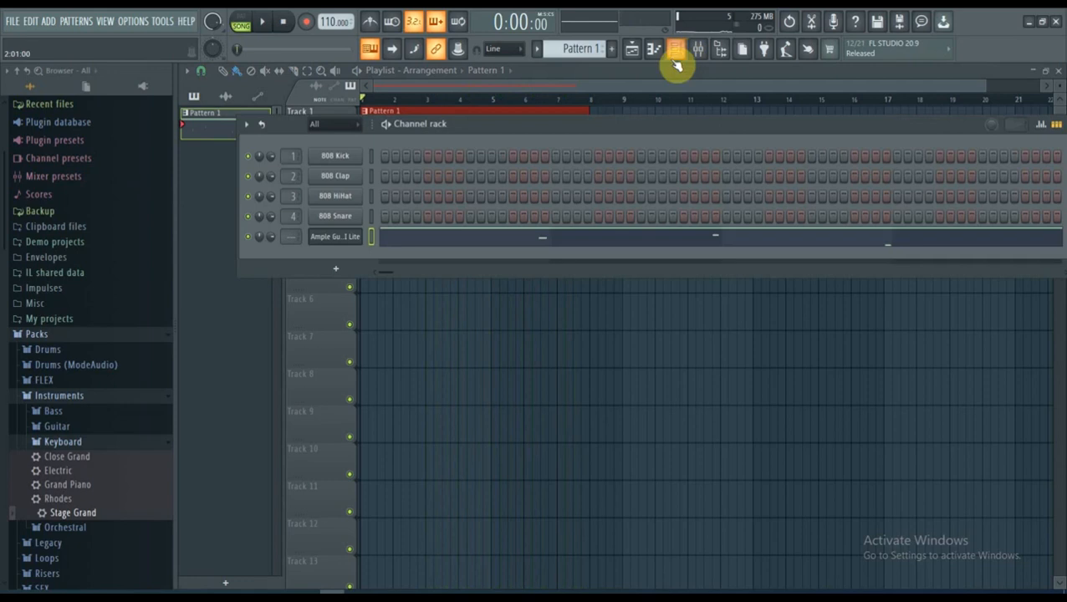
drag(606, 126, 561, 180)
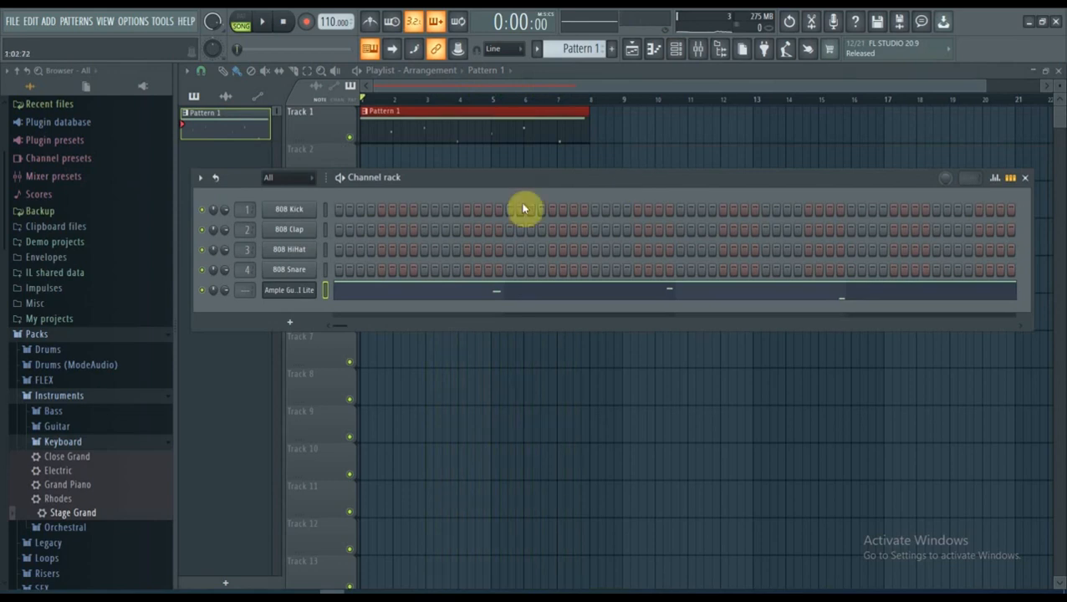
click(296, 291)
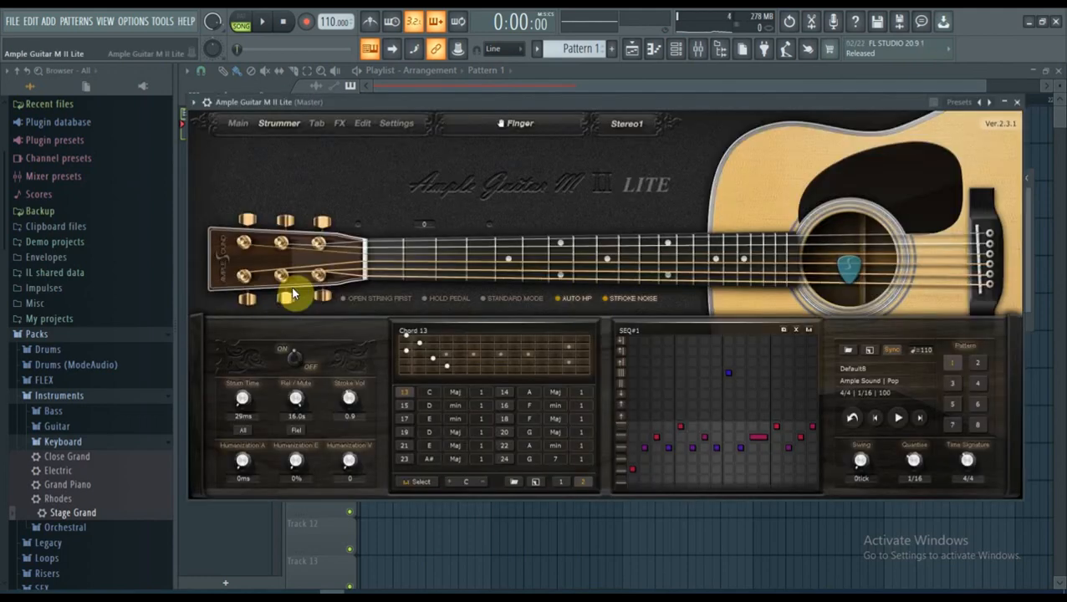
drag(538, 106, 543, 145)
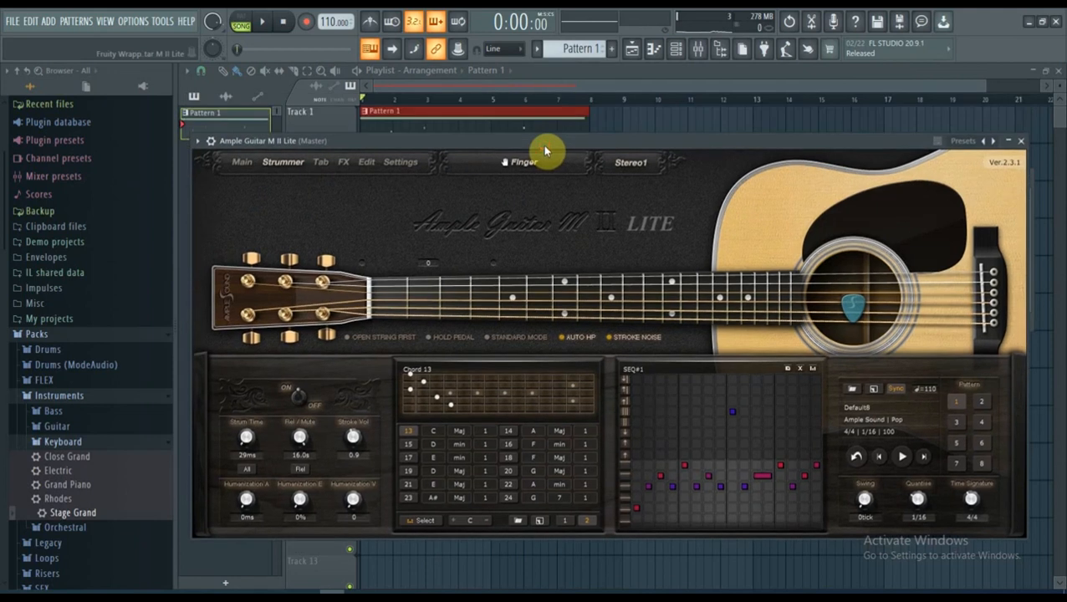
drag(616, 141, 604, 142)
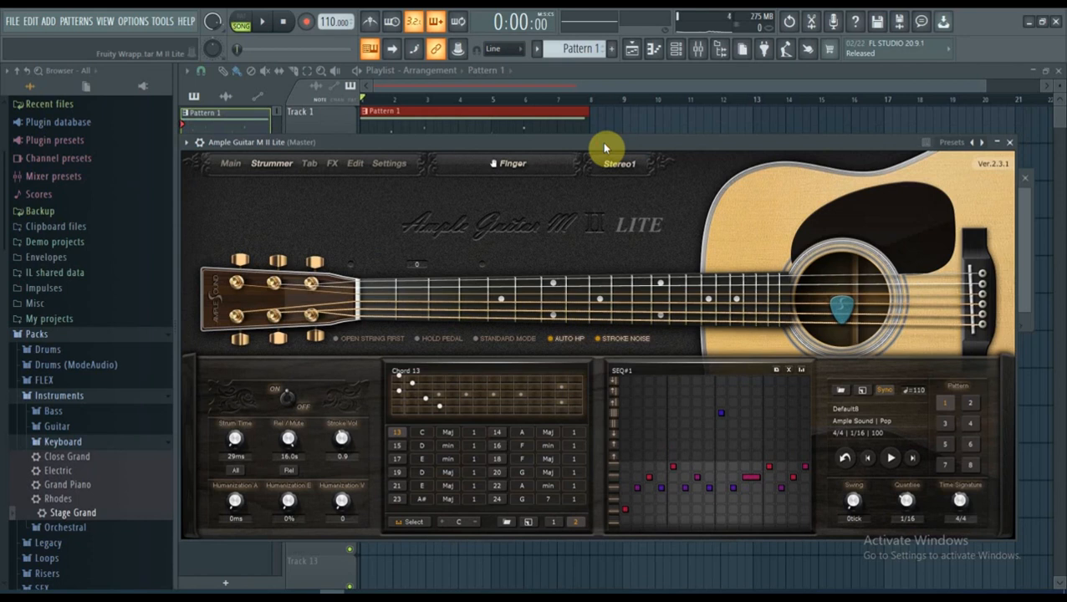
Delete all the notes of the Ample Guitar M II Lite channel in the piano roll.
click(653, 47)
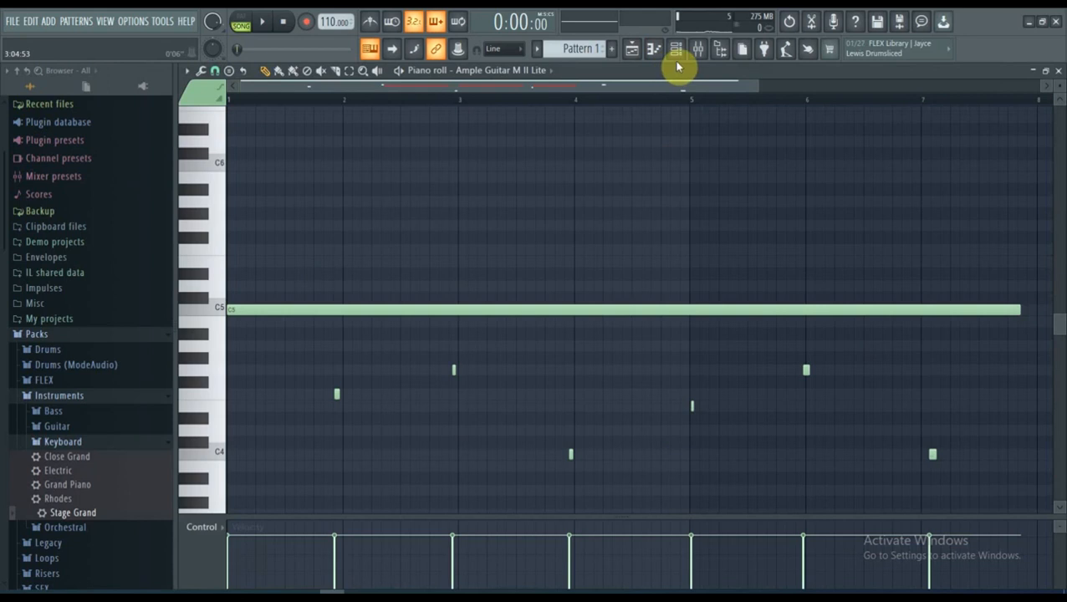
key(ctrl+a)
key(Delete)
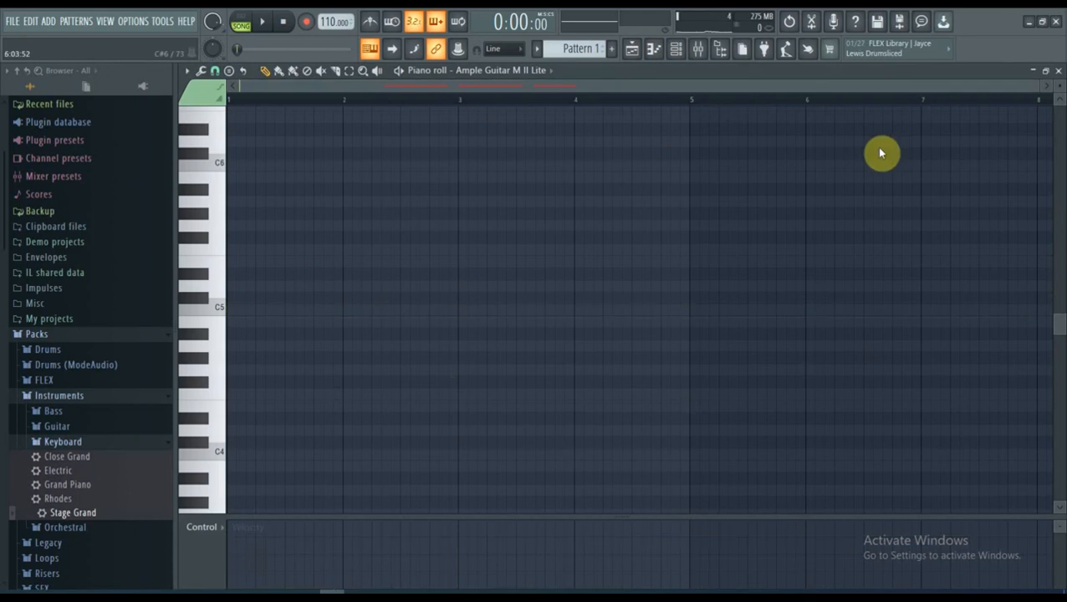
Show the Ample Guitar M II Lite interface again, and return to its empty piano roll.
click(675, 48)
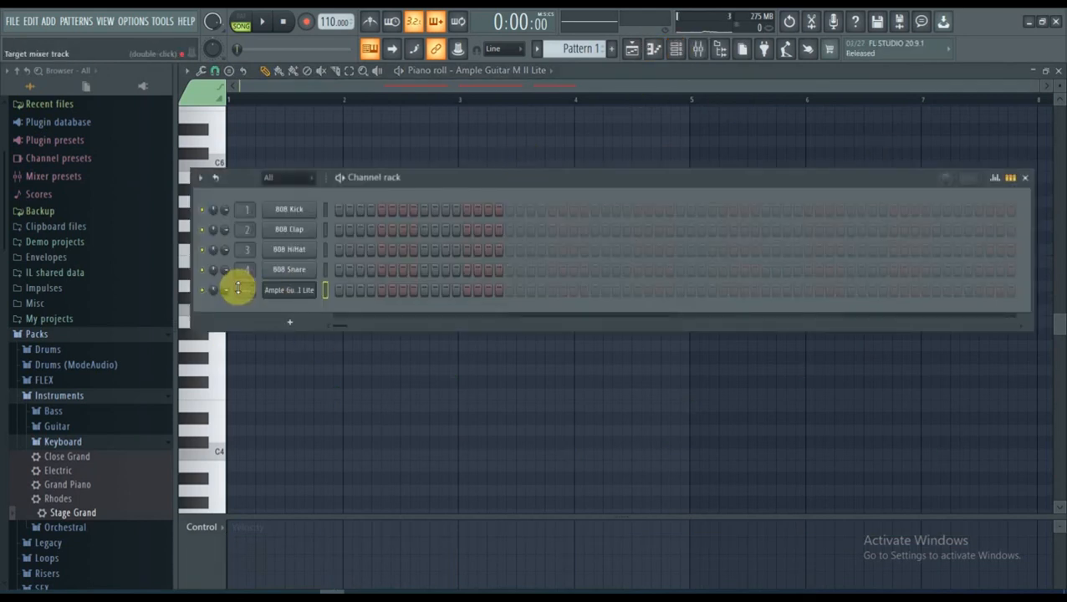
click(289, 290)
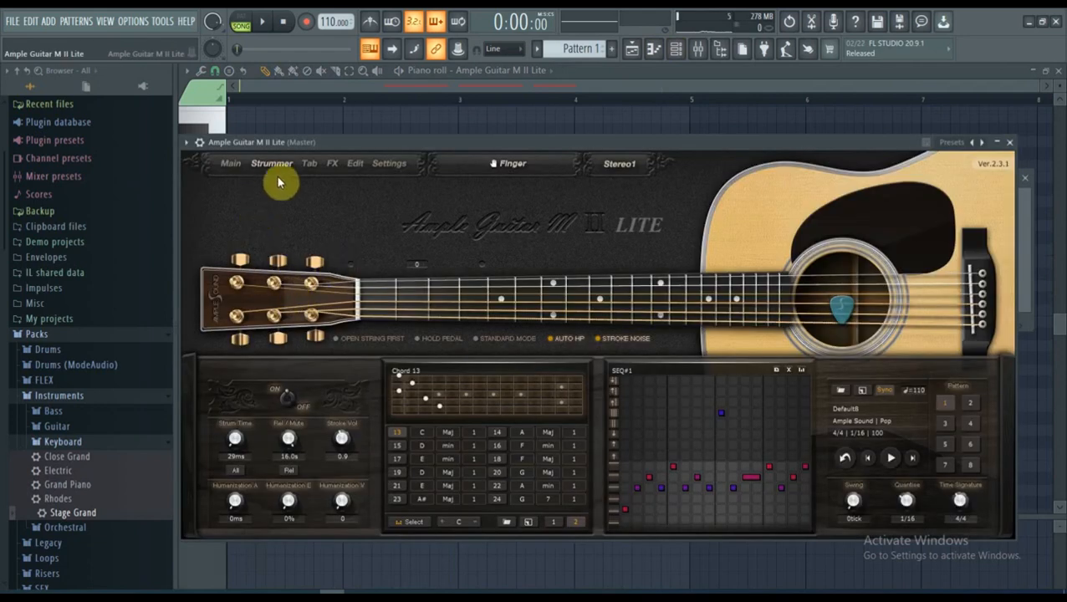
click(654, 48)
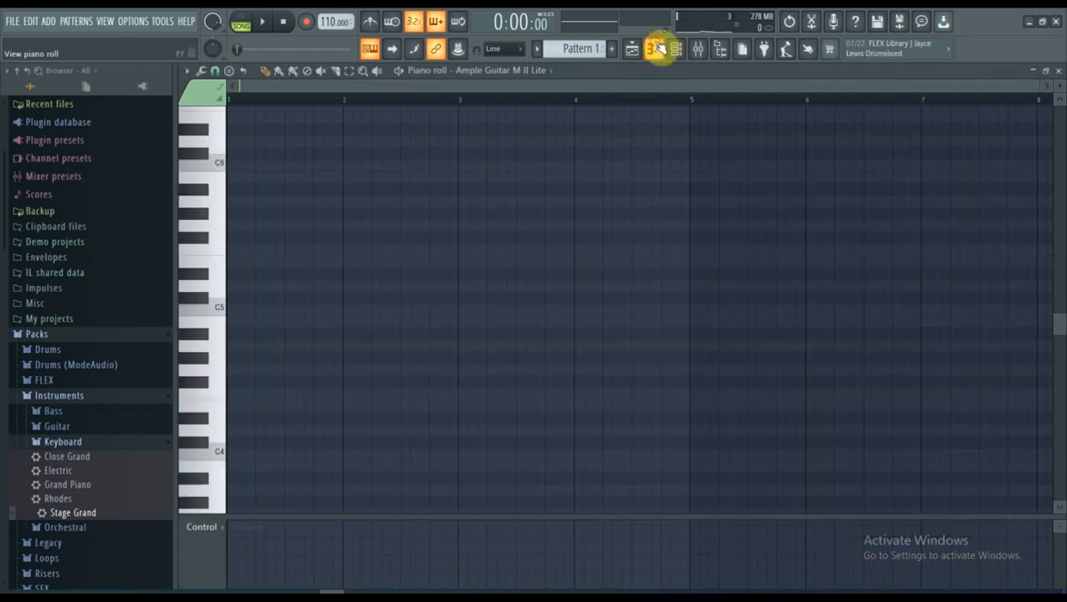
Try stacking chord notes upward from C5 at the start of bar 1, and clear them.
click(234, 310)
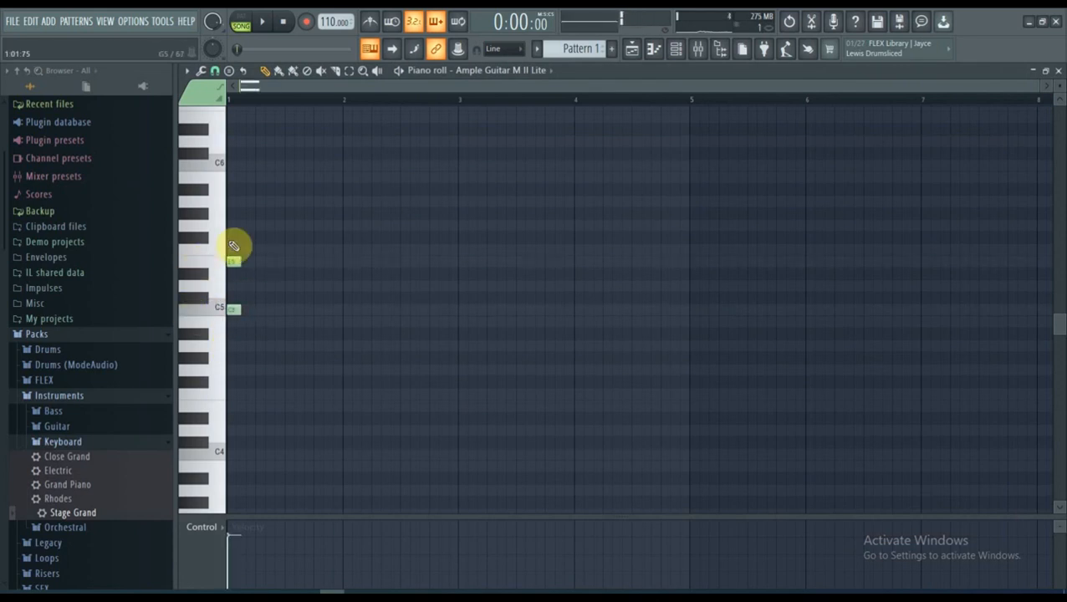
click(243, 222)
click(249, 157)
drag(249, 159, 203, 166)
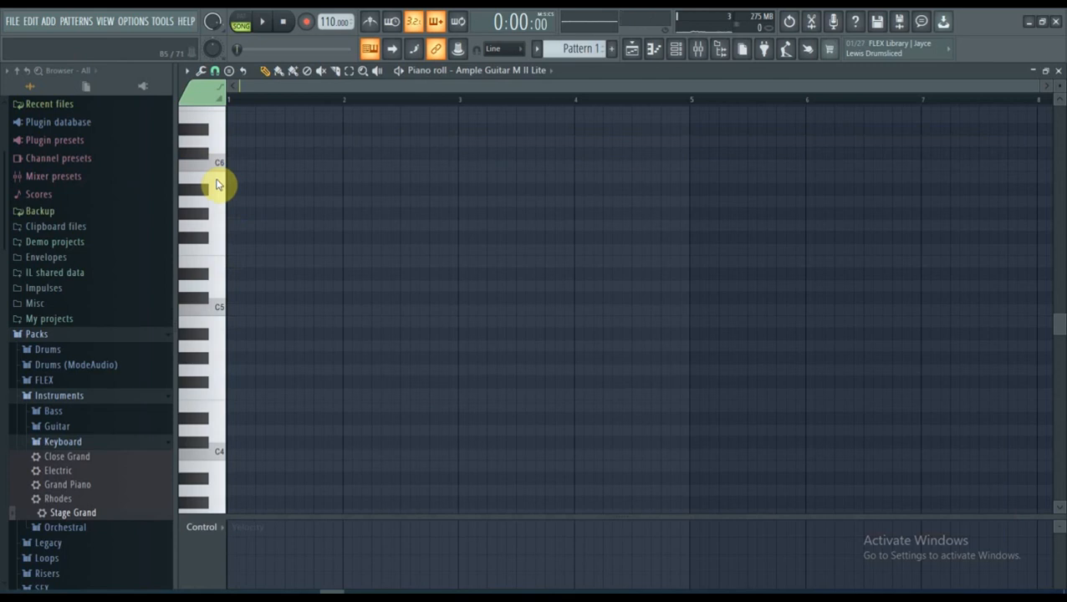
Reopen the Ample Guitar M II Lite instrument from the channel rack, and position its Strummer page over the piano roll.
click(675, 49)
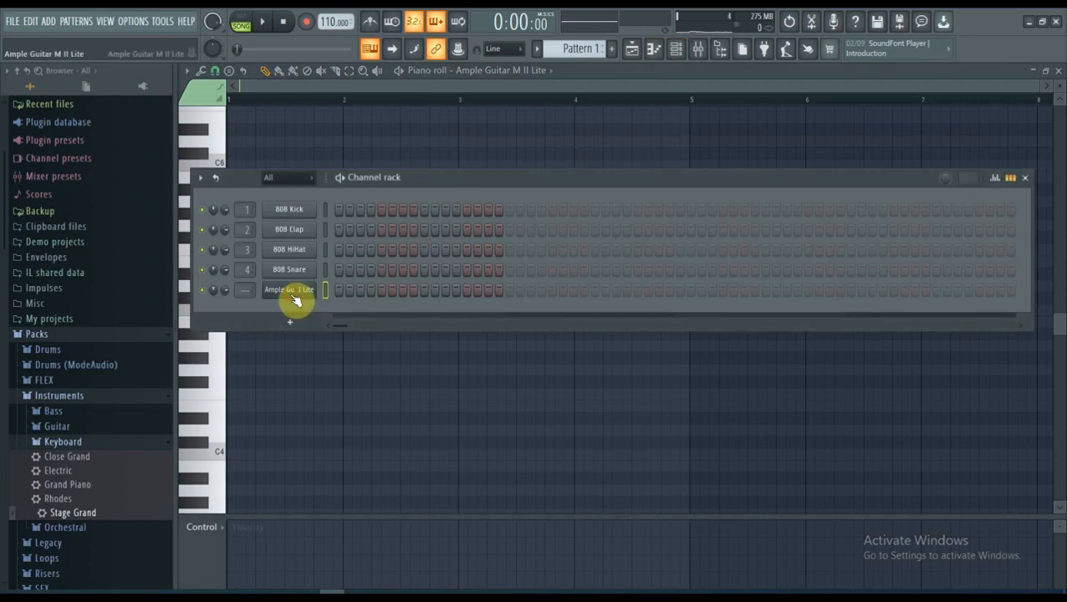
click(290, 293)
drag(474, 145, 472, 144)
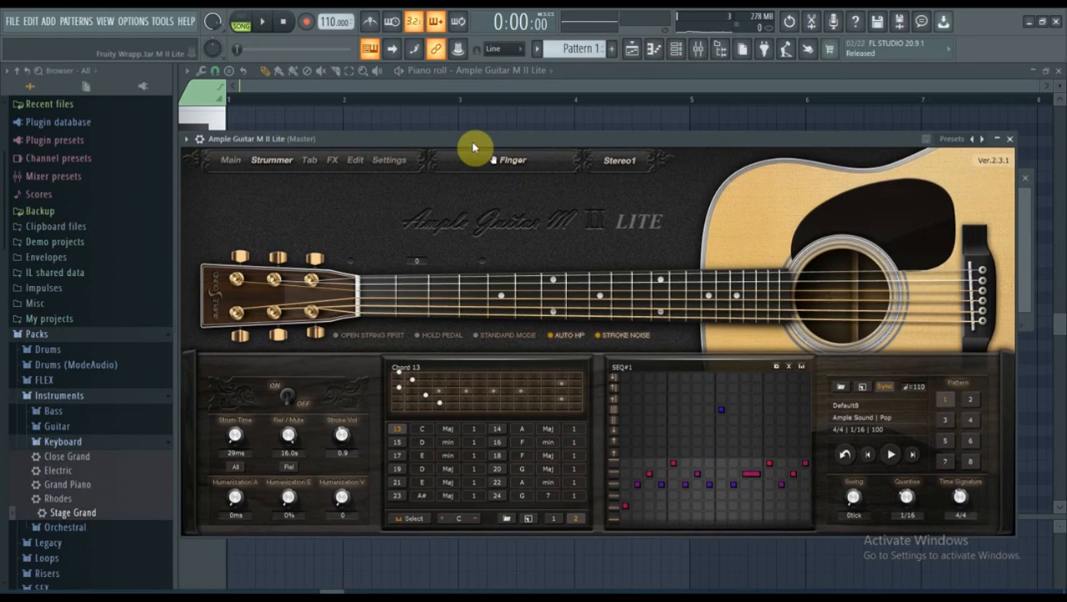
drag(472, 147, 478, 142)
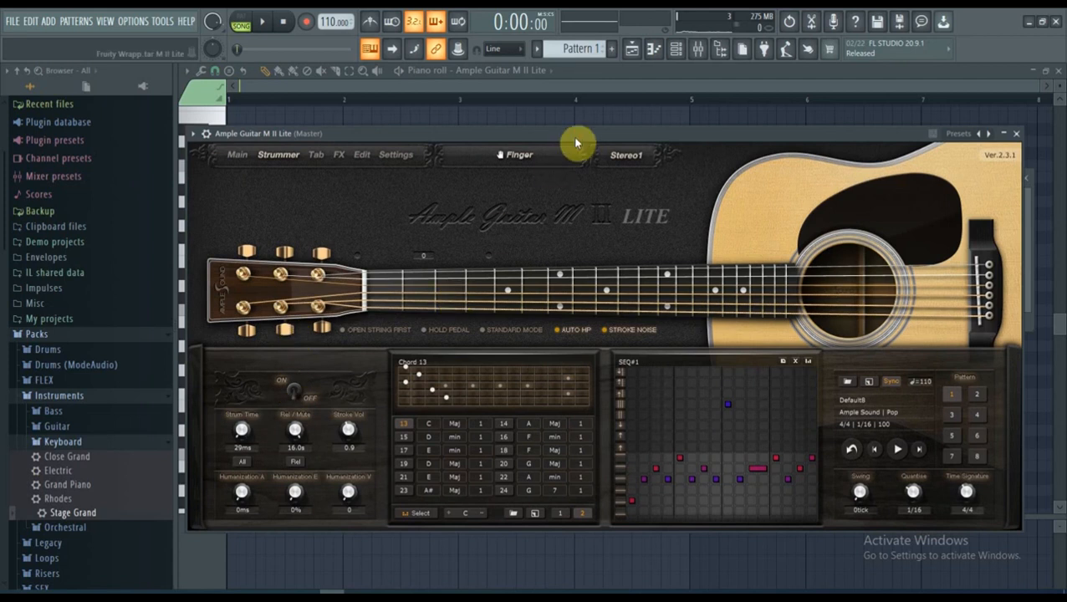
drag(579, 136, 576, 136)
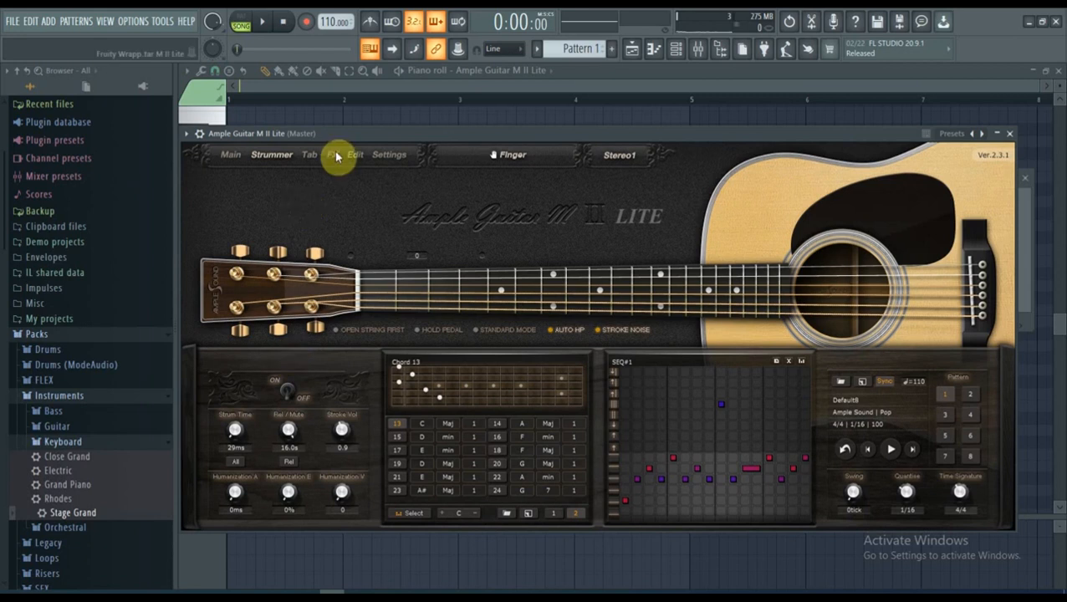
drag(344, 133, 350, 132)
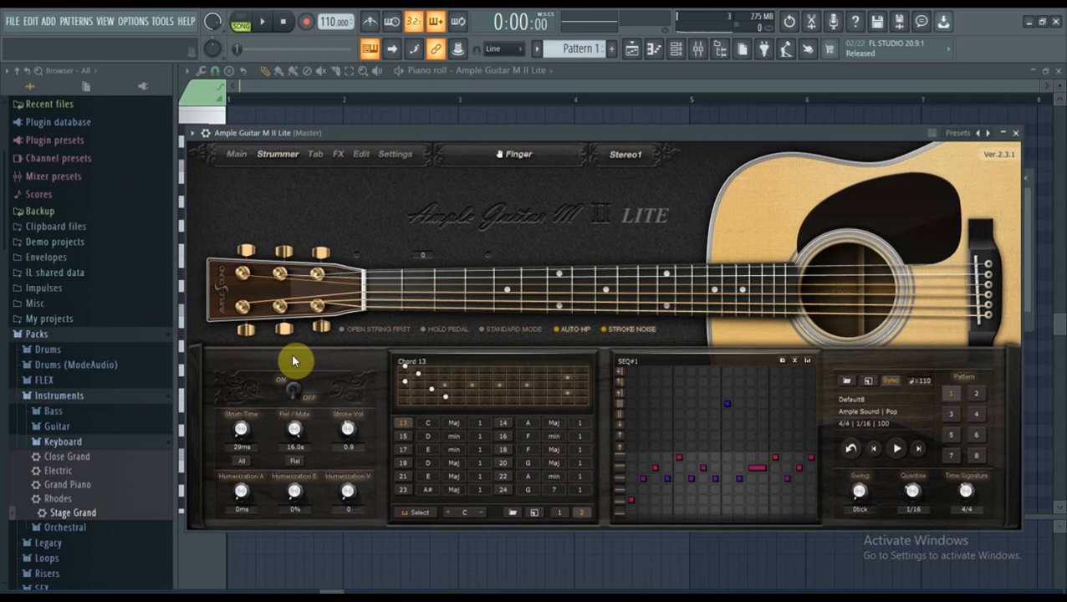
Compare the guitar with strum mode on and off, and leave strum mode switched on.
click(294, 393)
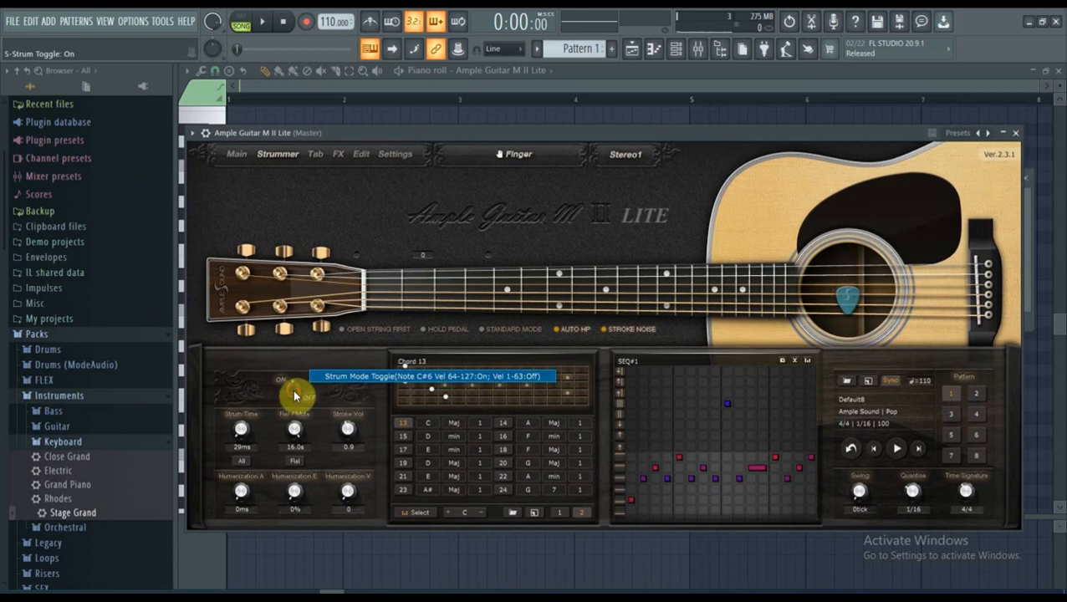
click(293, 393)
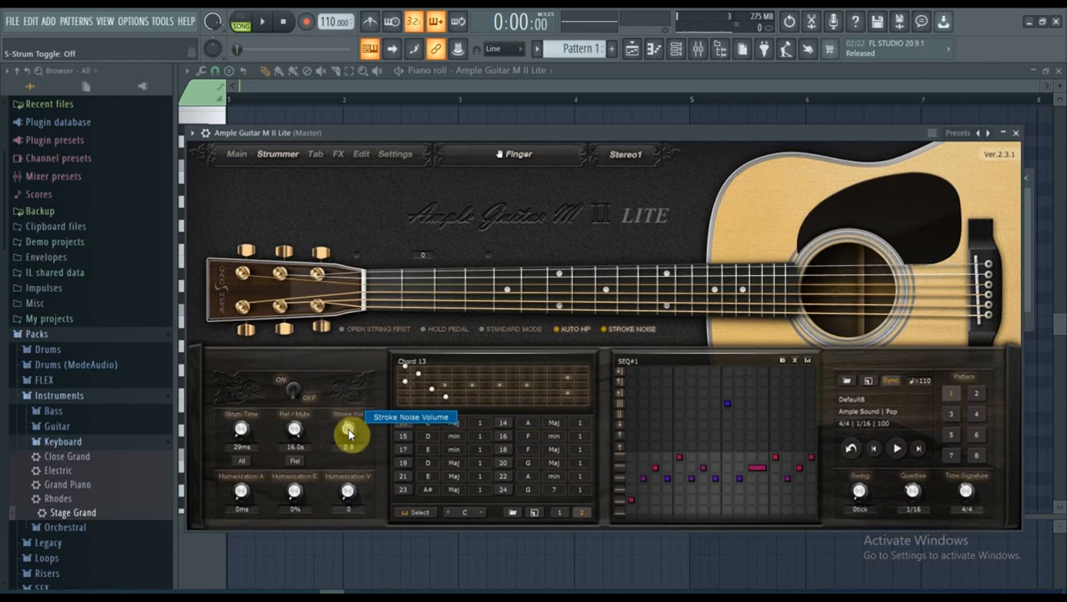
click(290, 397)
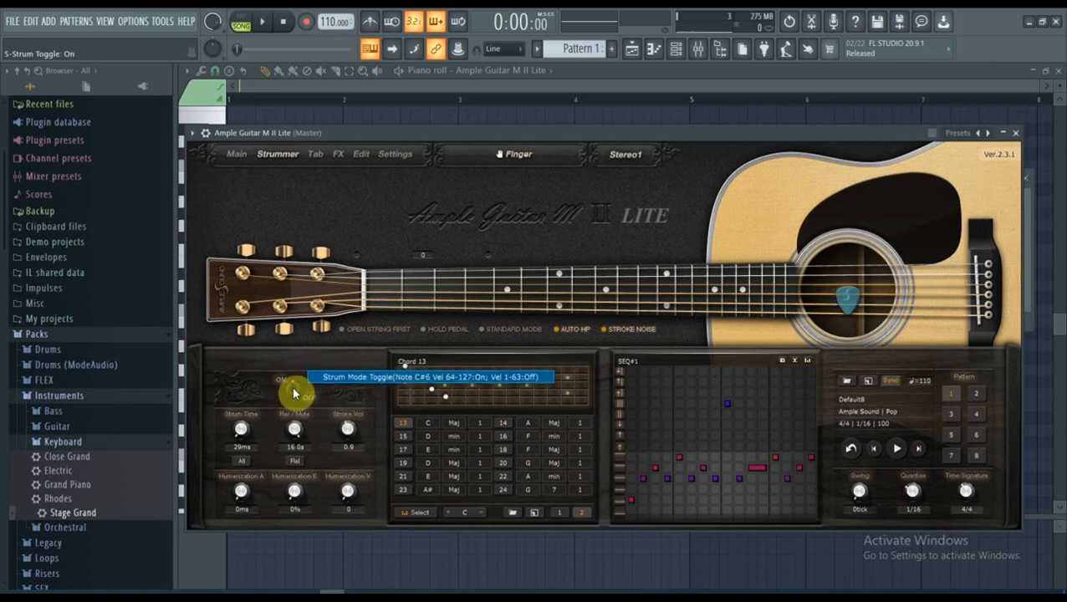
click(294, 397)
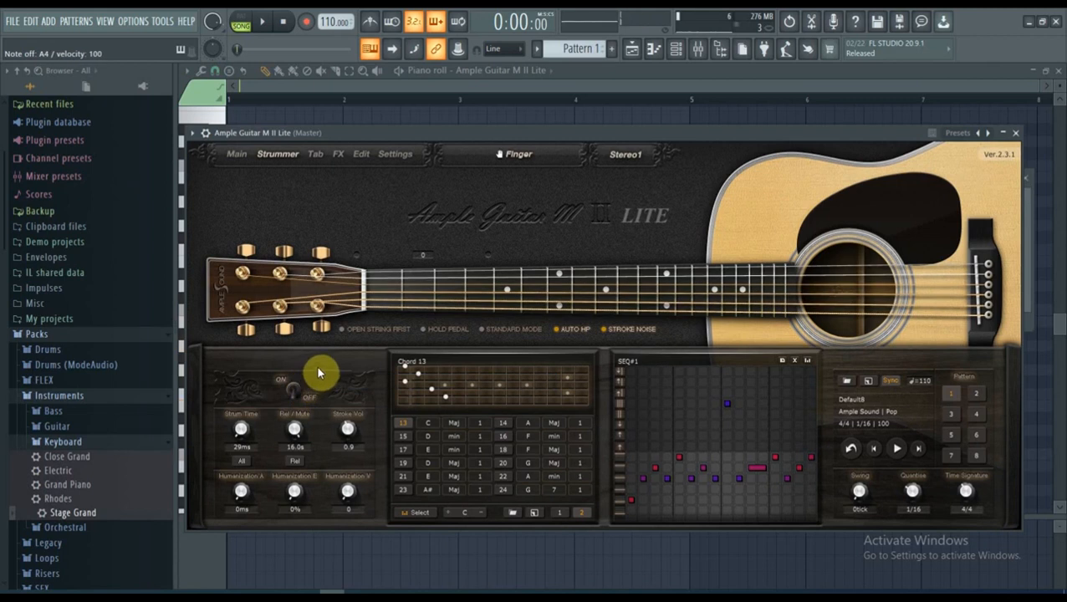
click(292, 394)
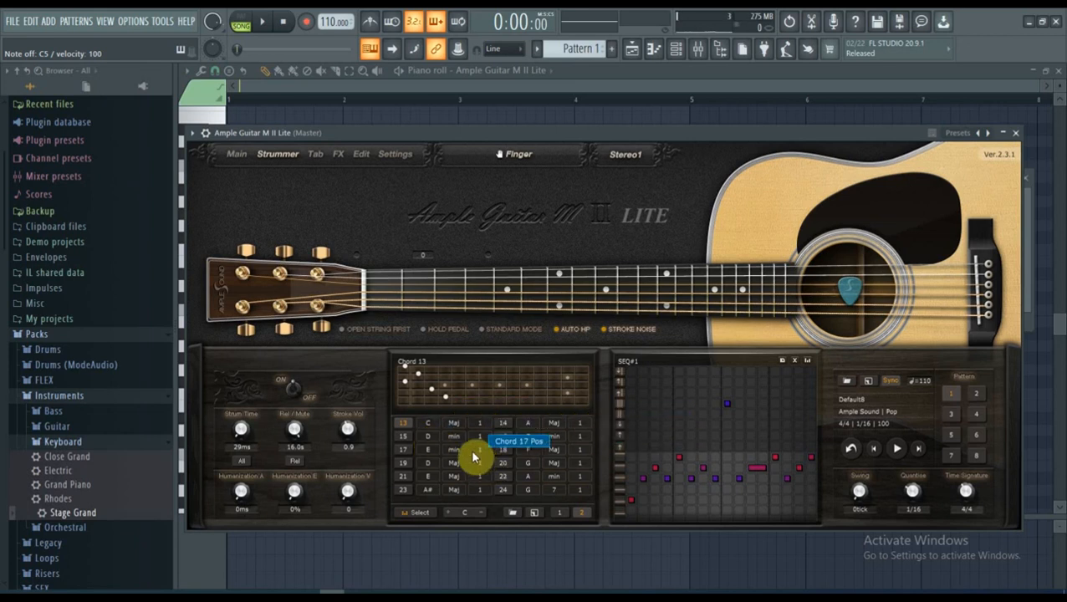
Review the strummer's list of transpose keys for the chord set, keeping it on C.
click(467, 514)
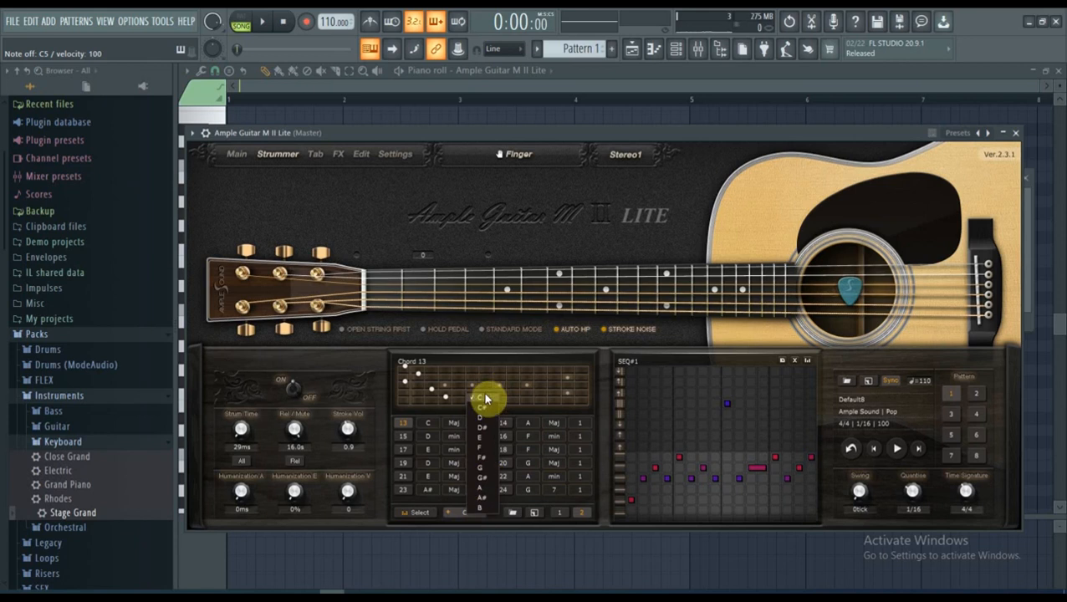
click(486, 397)
click(470, 511)
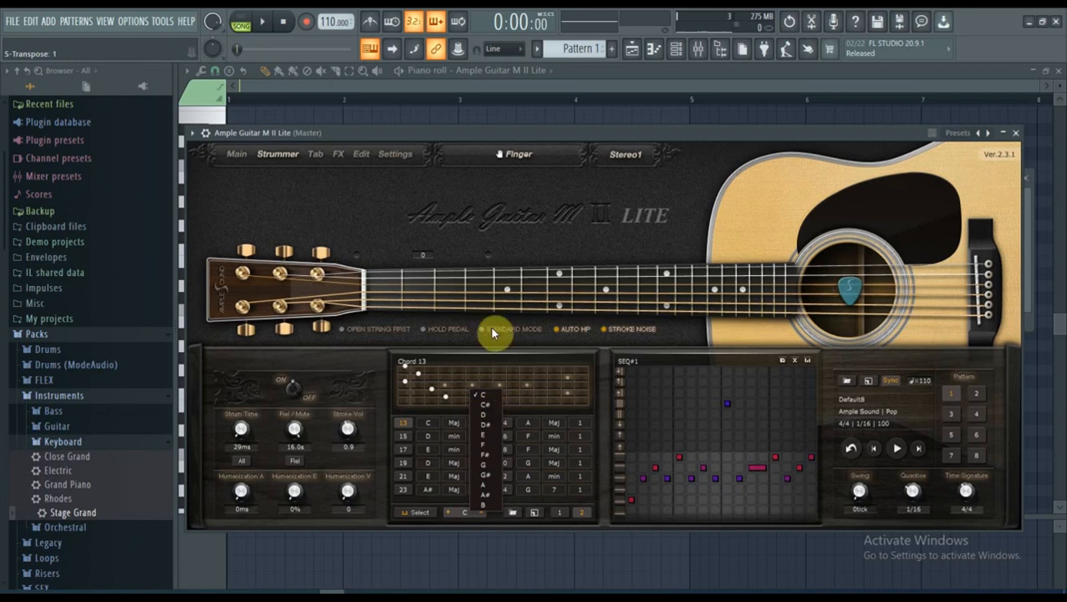
click(462, 512)
click(463, 512)
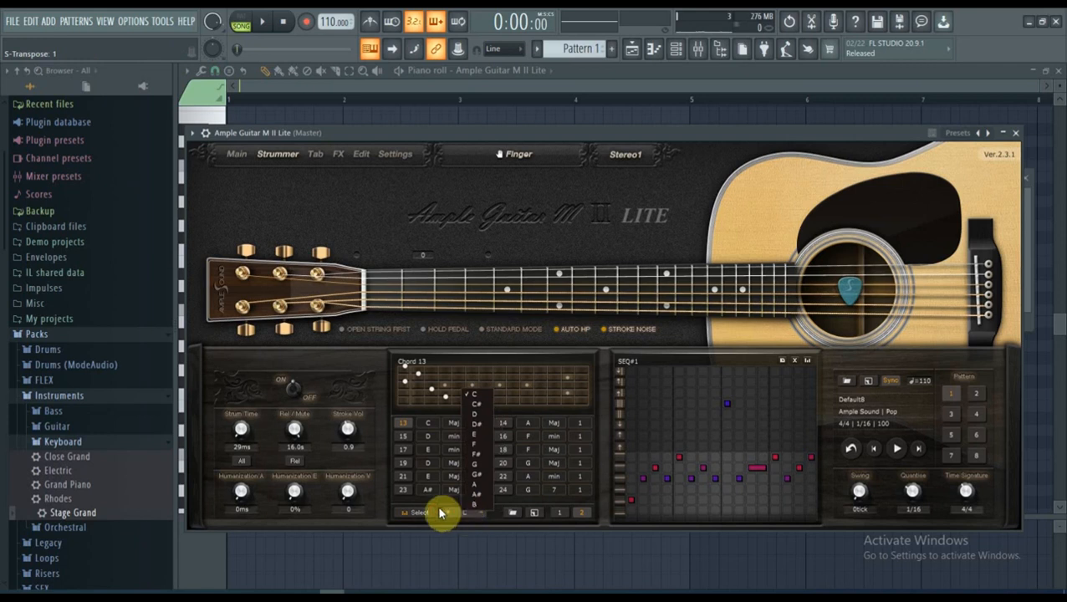
click(443, 514)
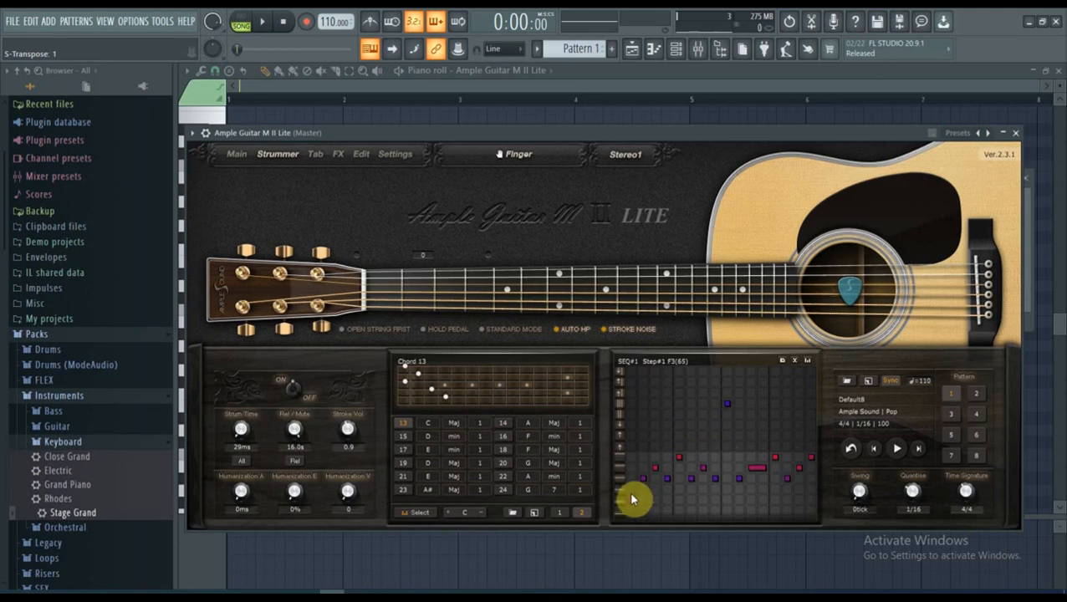
Trigger the strum sequencer with C5, and audition the chords assigned to G4, A4, C4 and E4.
key(z)
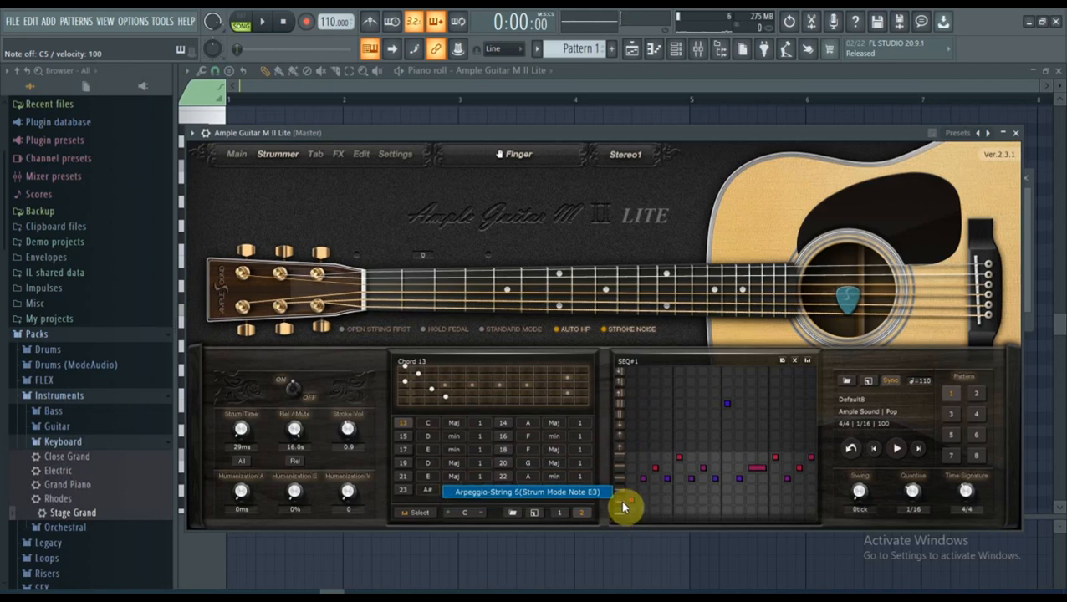
key(z)
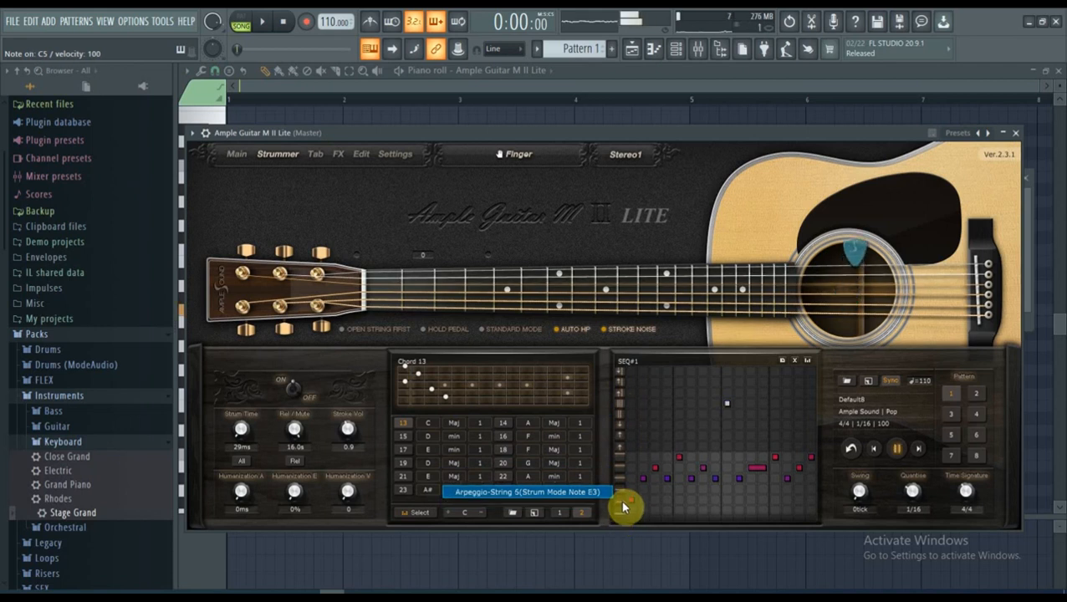
key(b)
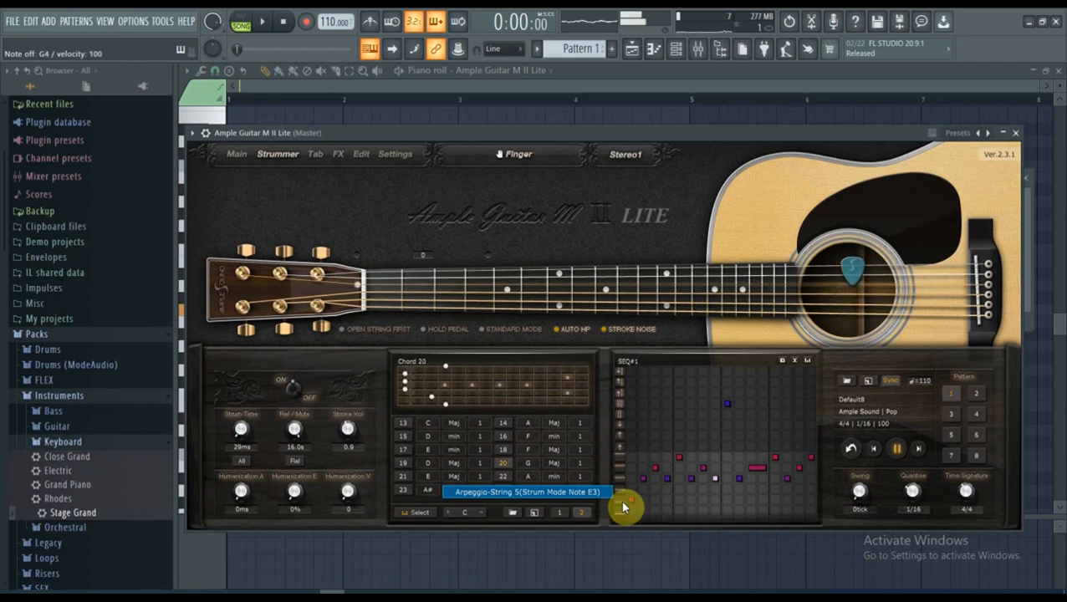
key(n)
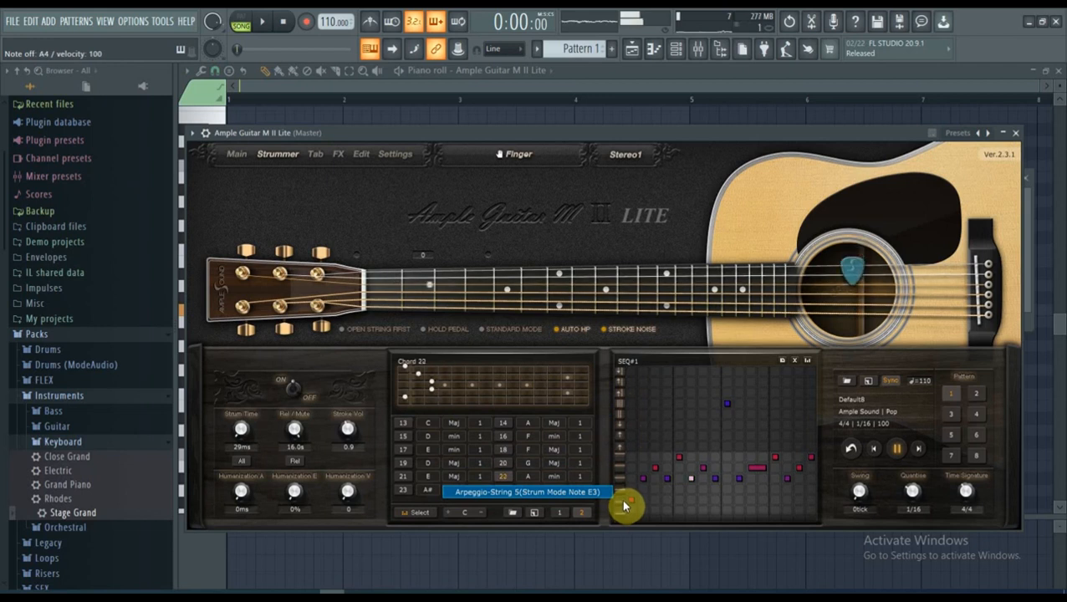
key(z)
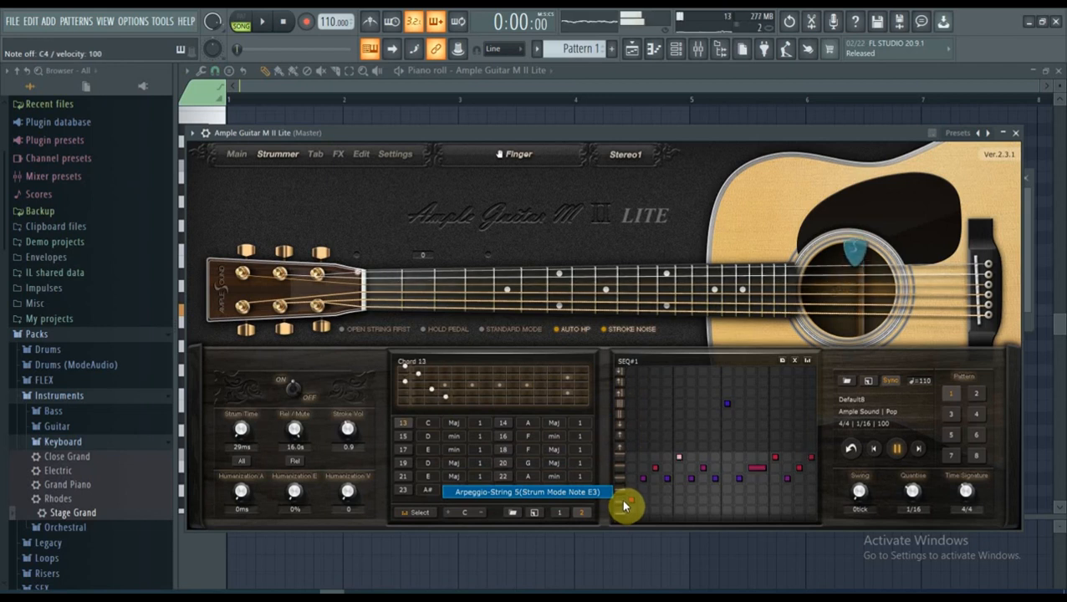
click(900, 451)
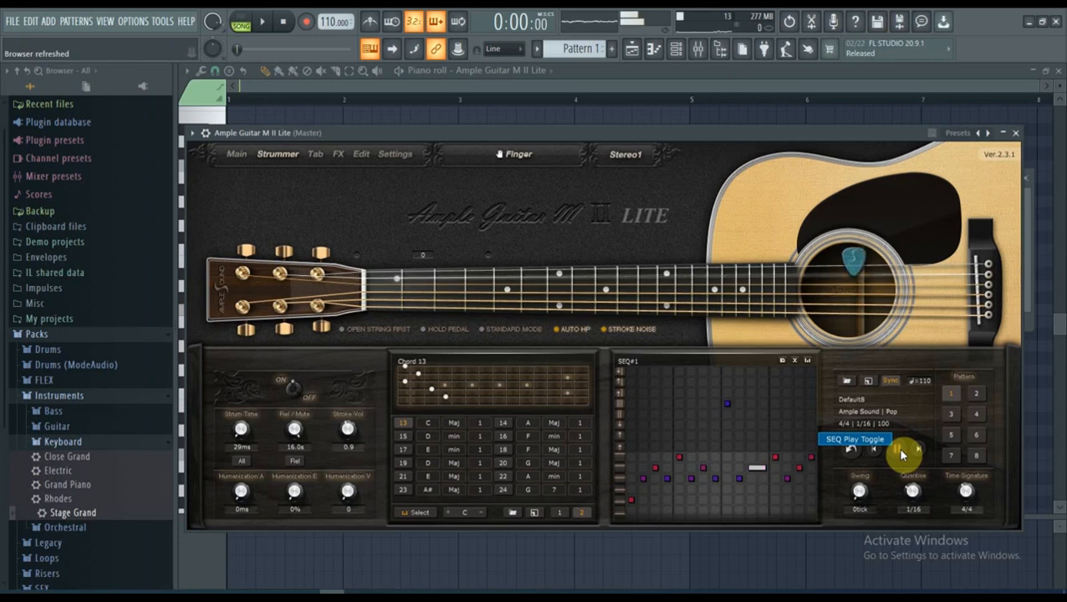
key(b)
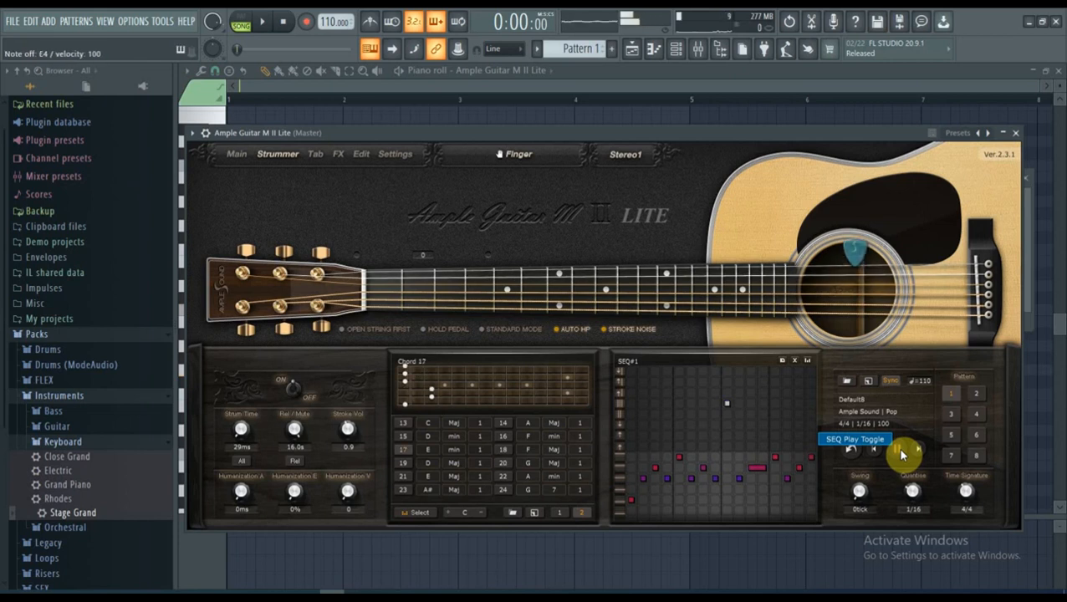
Audition the chords assigned to D4 and C4 over the running strum sequence, and stop the sequencer.
key(x)
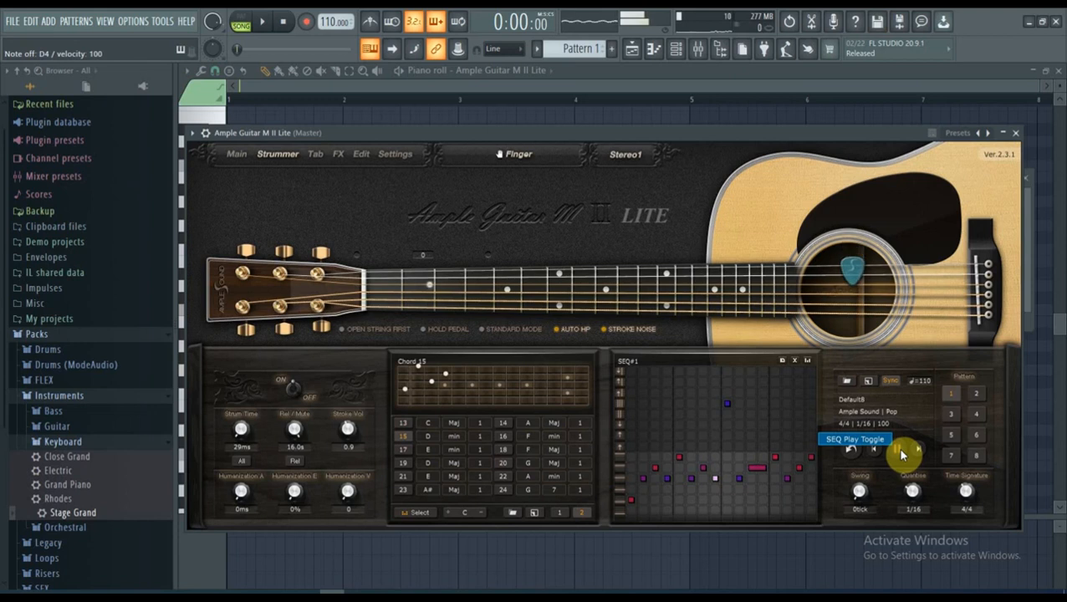
key(z)
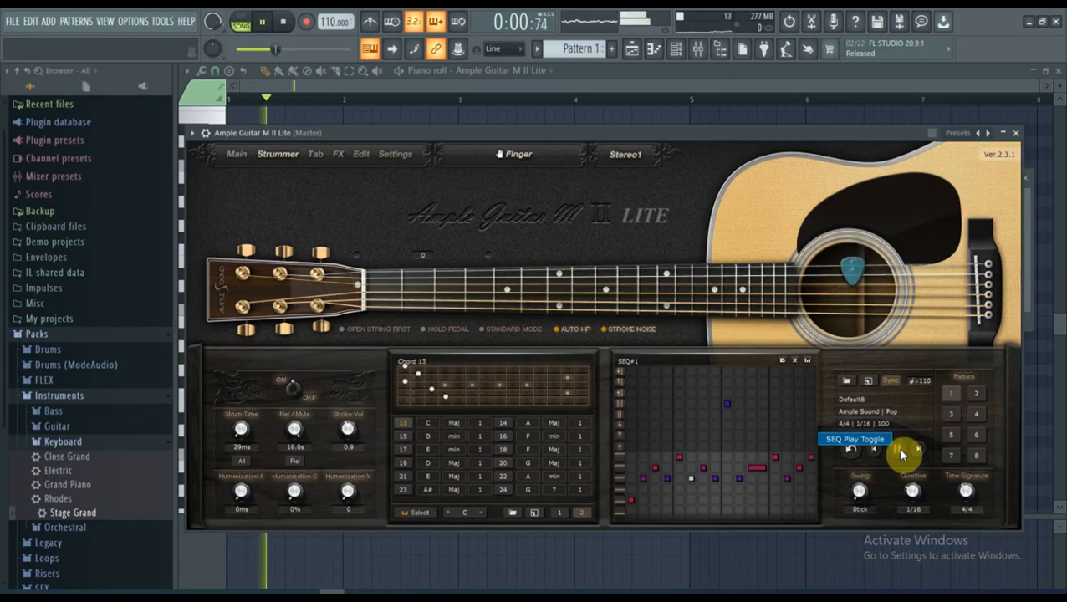
click(898, 452)
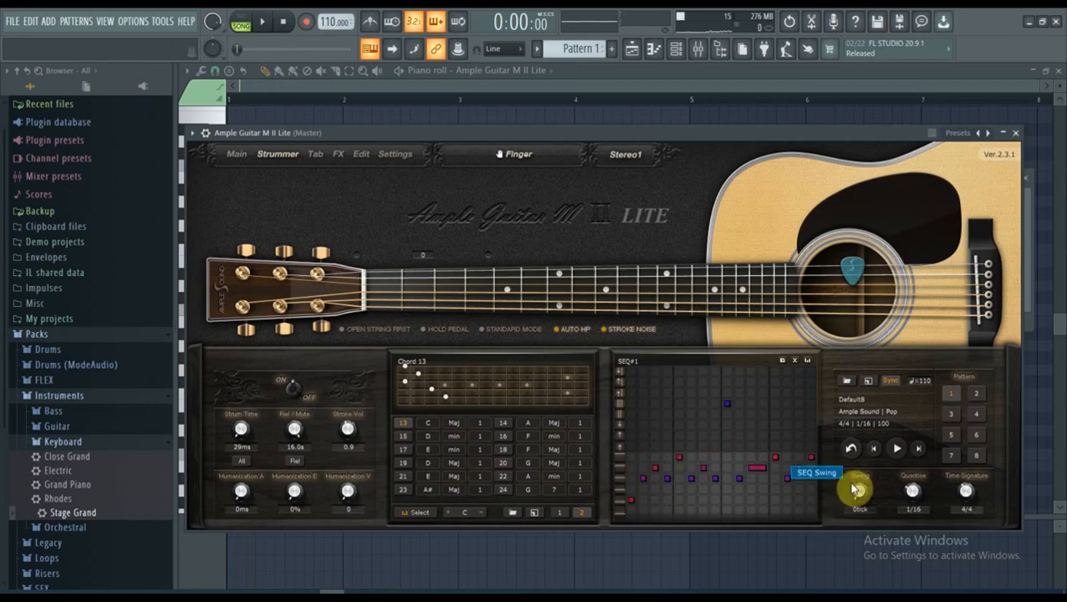
Step back through the preset strum patterns to Default3, and play it with C5.
click(873, 449)
click(874, 452)
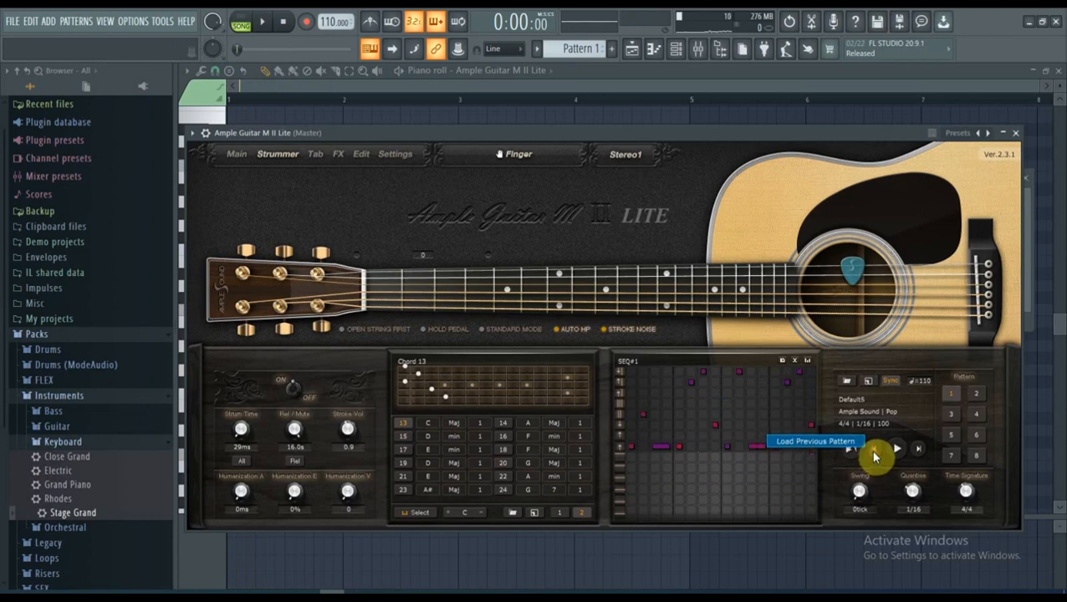
click(874, 453)
click(874, 452)
key(z)
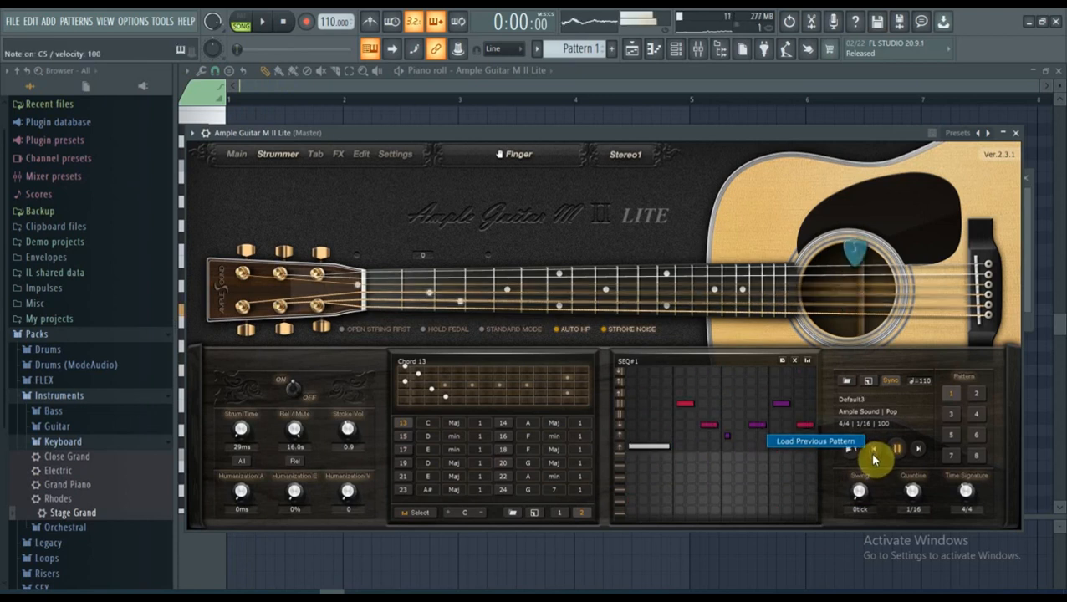
Step back to the Default2 and Default1 strum patterns, and play each one with C5.
click(874, 453)
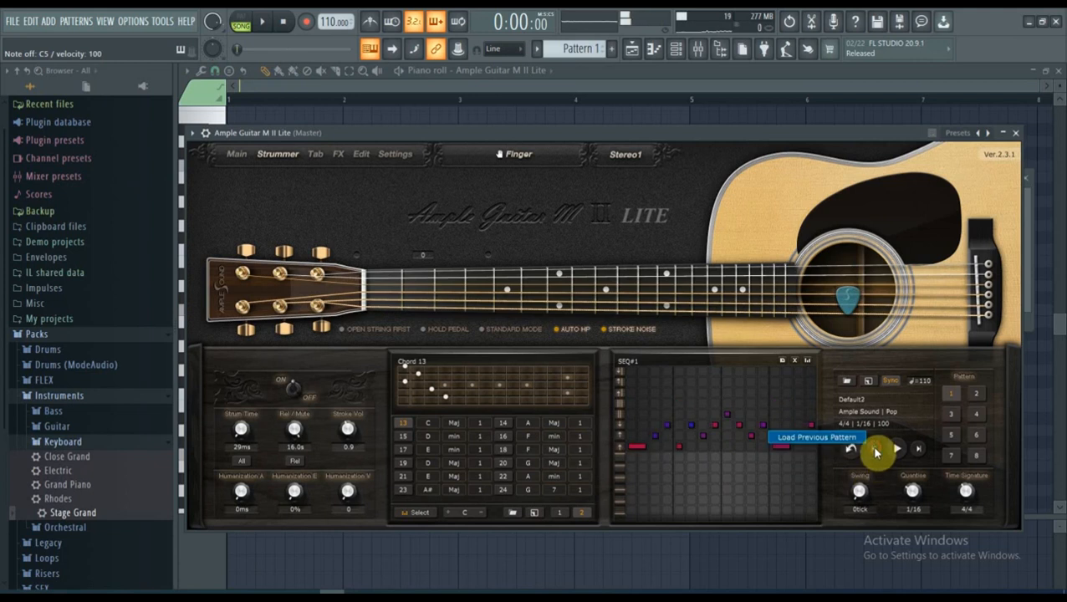
key(z)
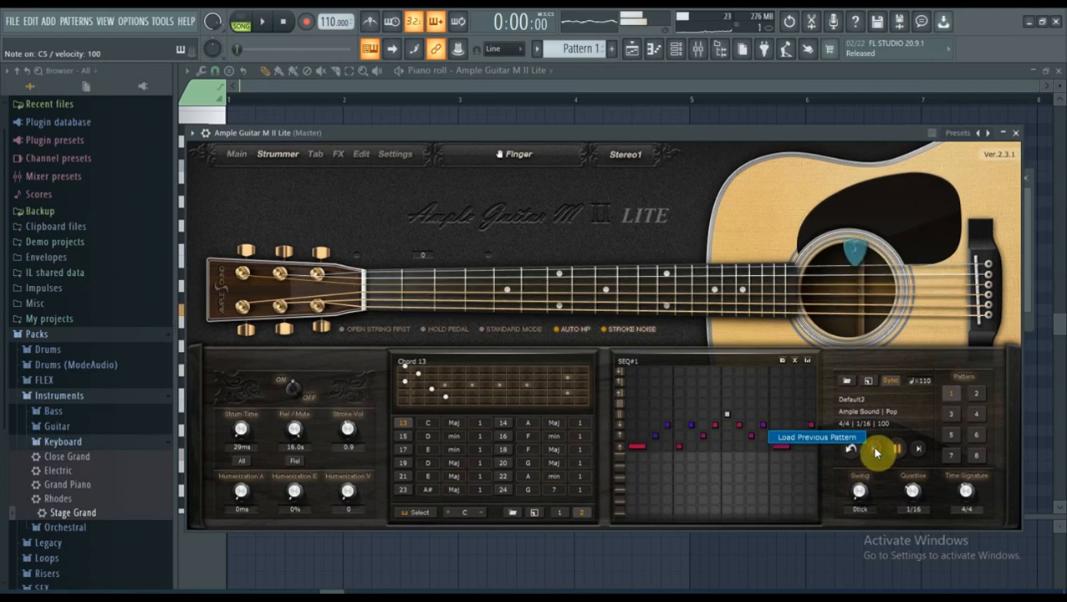
click(874, 452)
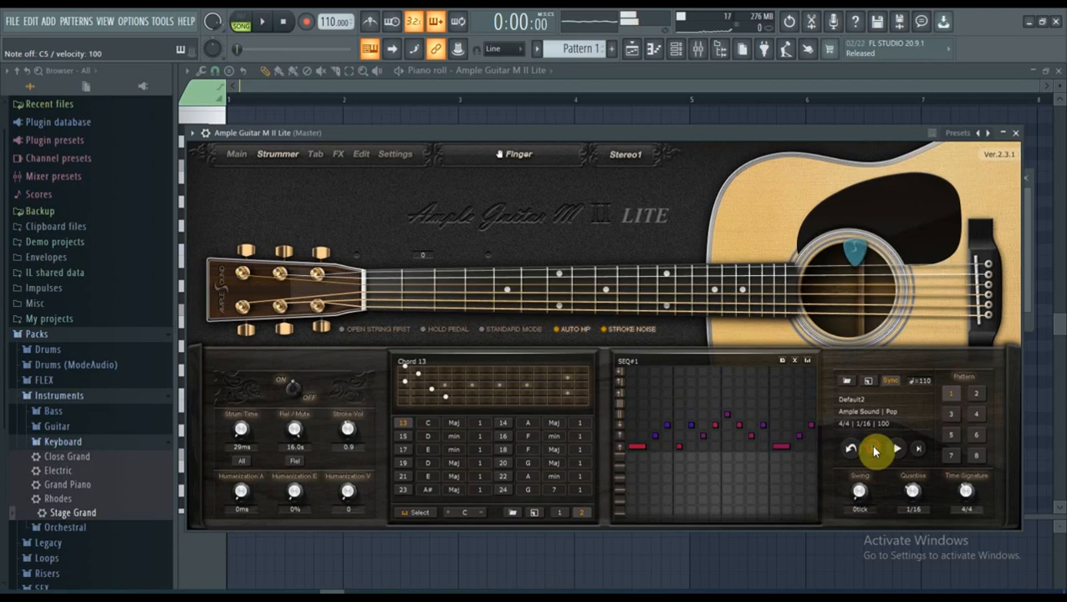
key(z)
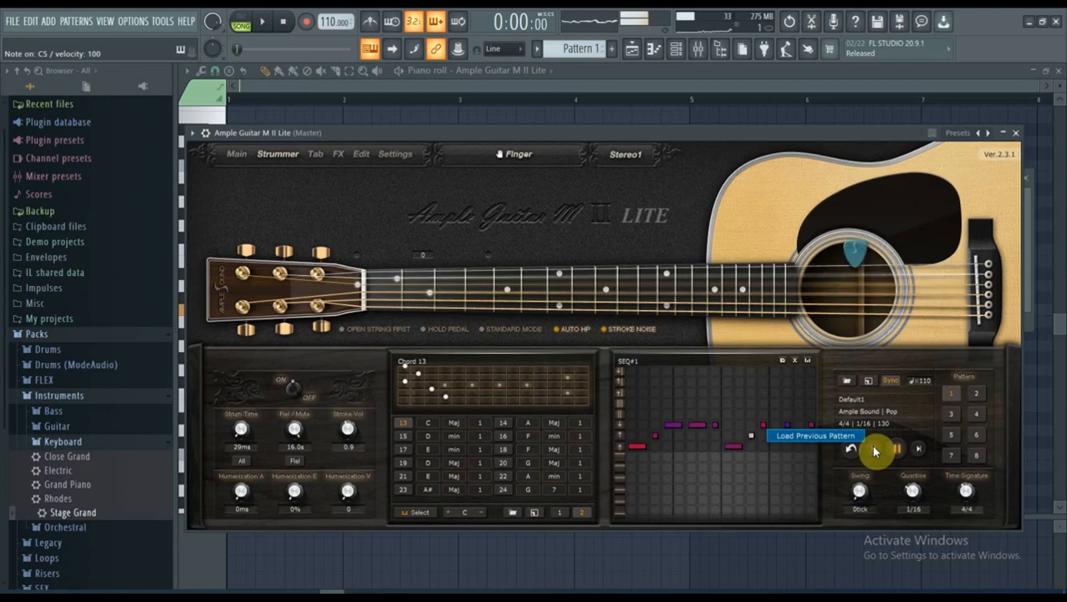
Load the preceding pattern, 200-16-86-Folk-01, and audition it with C5 over the G4, E4 and C4 chords.
click(874, 451)
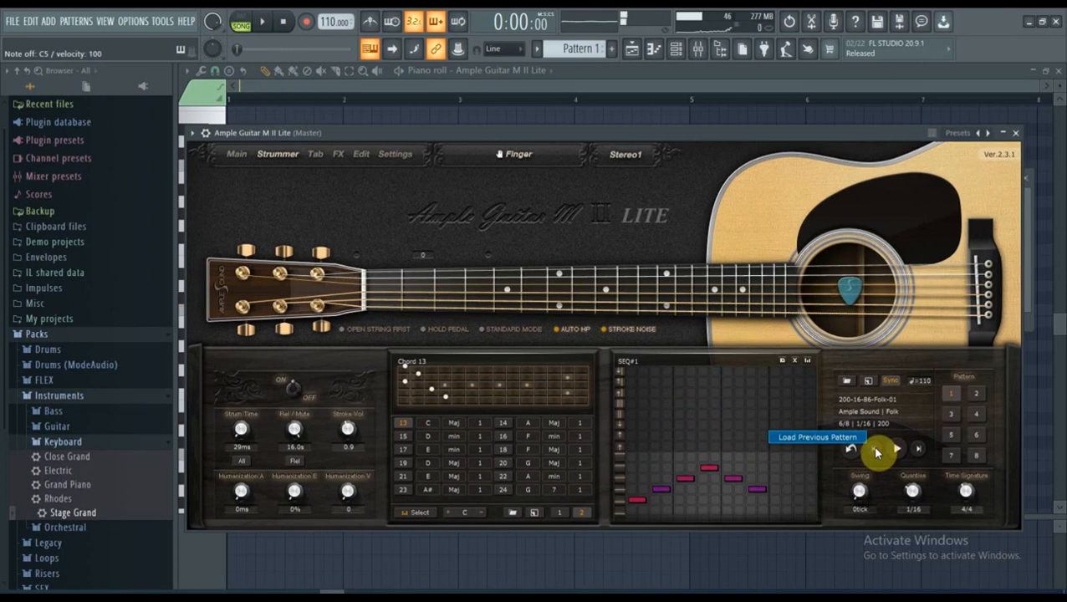
key(q)
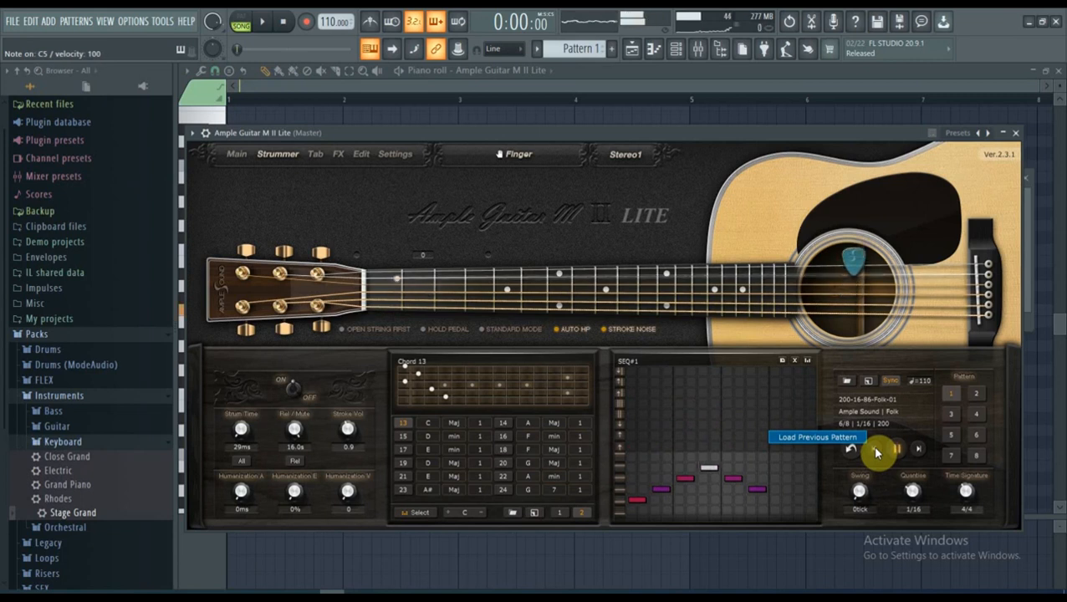
key(b)
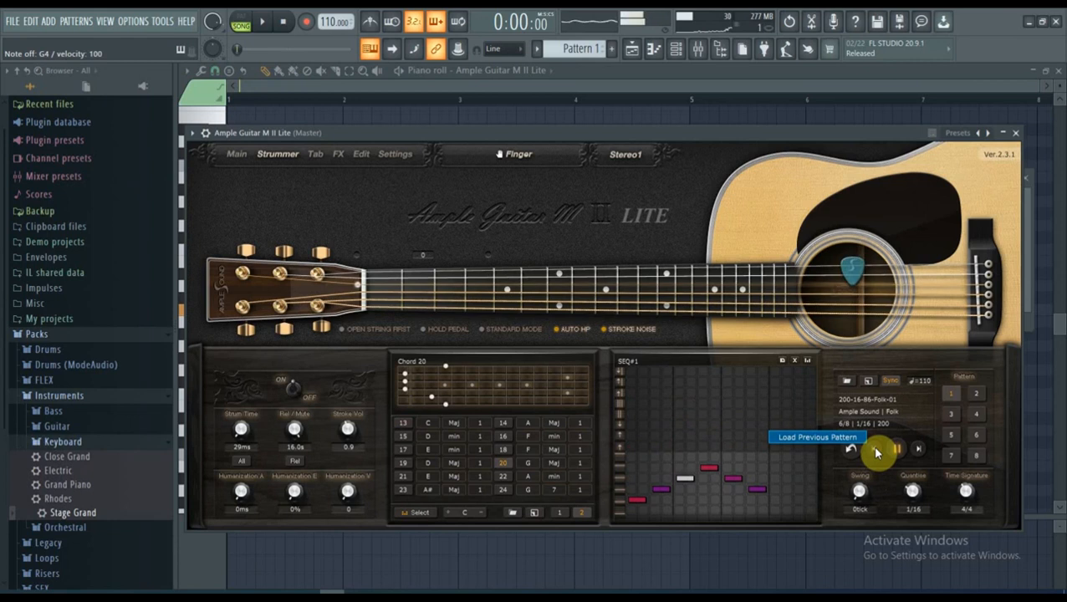
key(c)
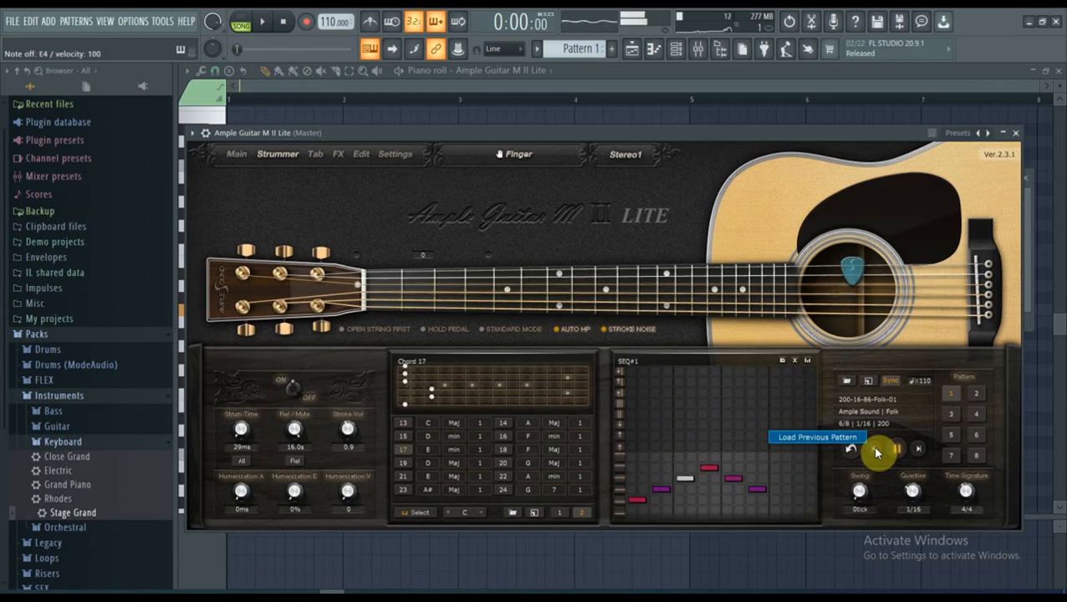
key(q)
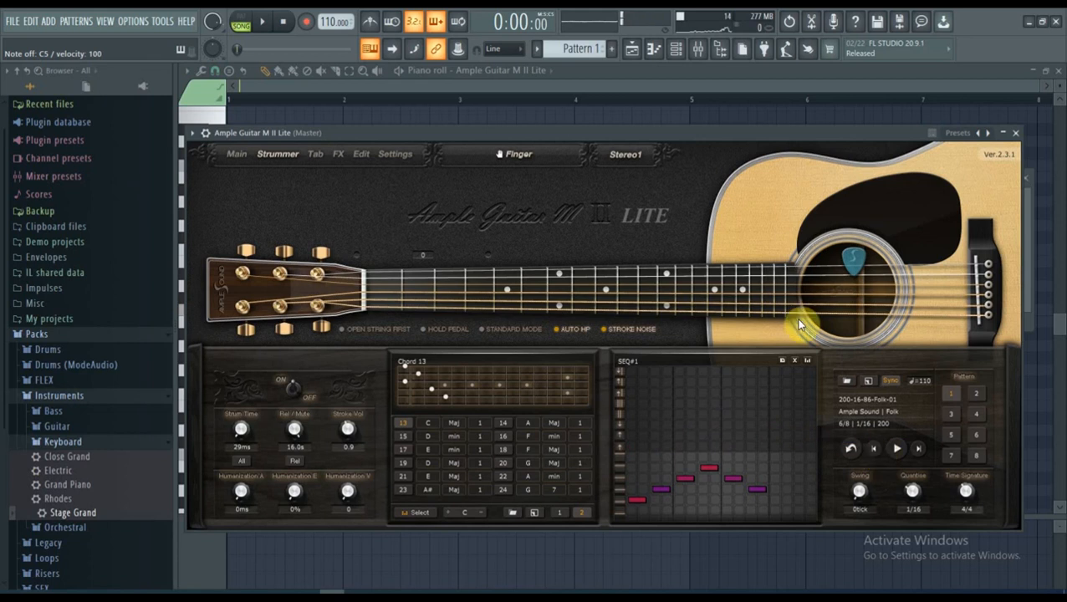
Remove all the notes of the folk pattern from the strum sequencer grid.
mouse_move(599, 131)
mouse_down()
mouse_move(610, 136)
mouse_move(603, 128)
mouse_up()
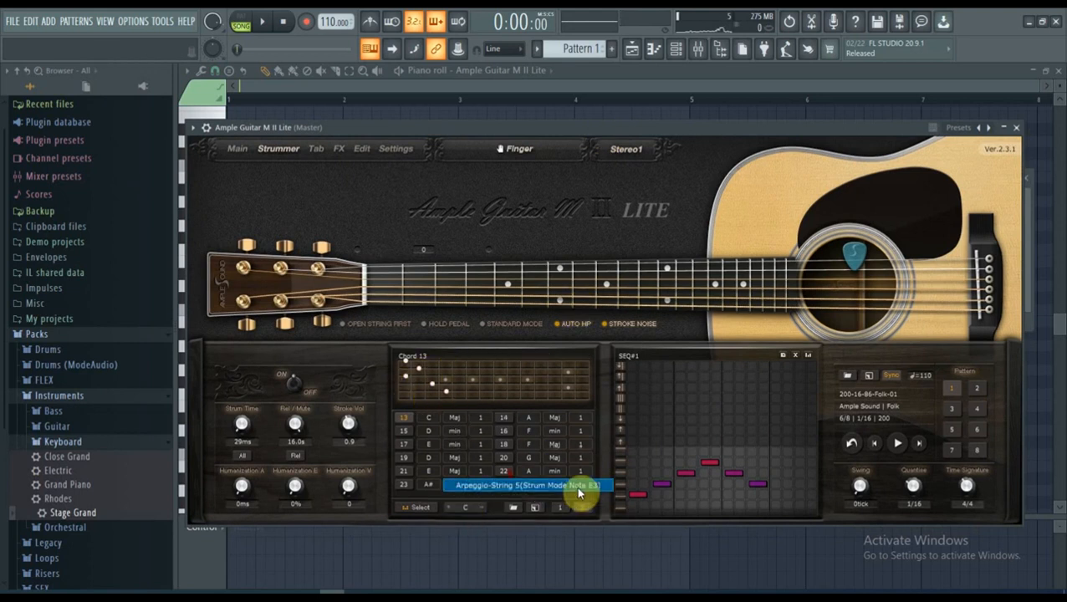
click(637, 495)
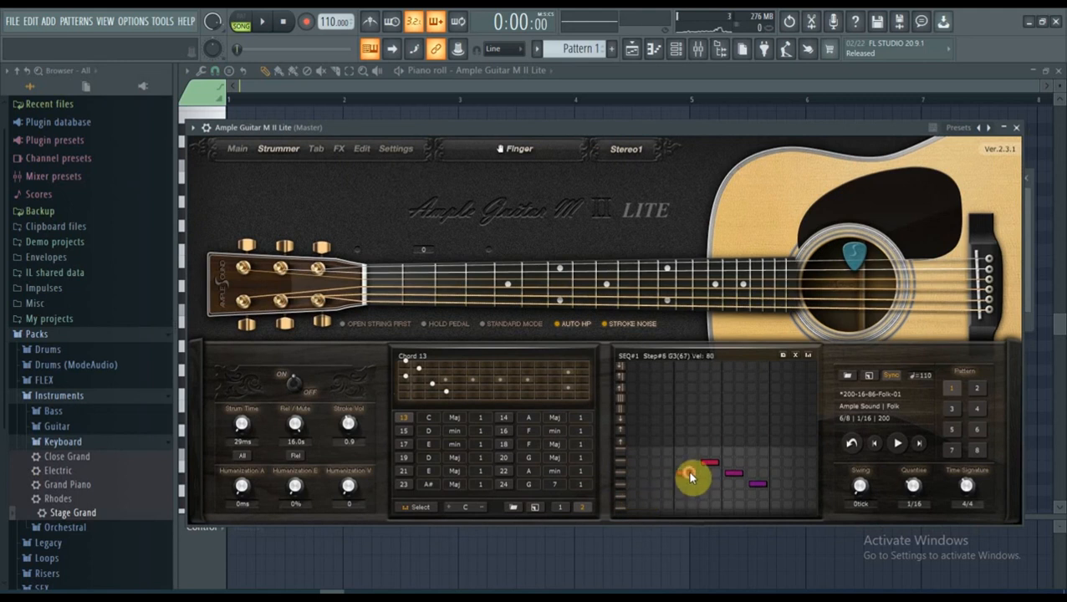
click(685, 475)
click(730, 473)
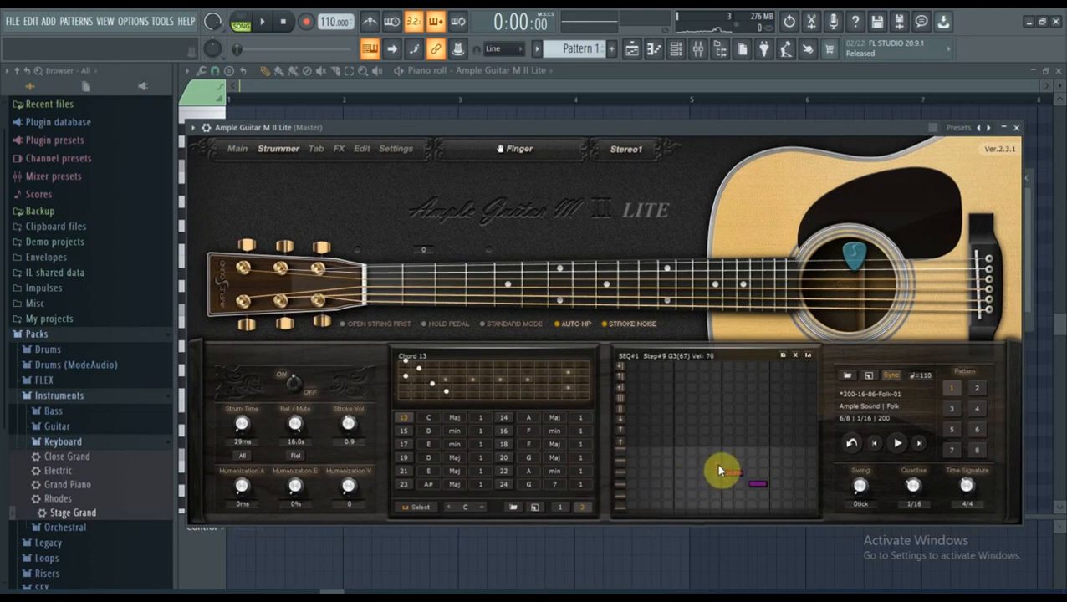
click(757, 483)
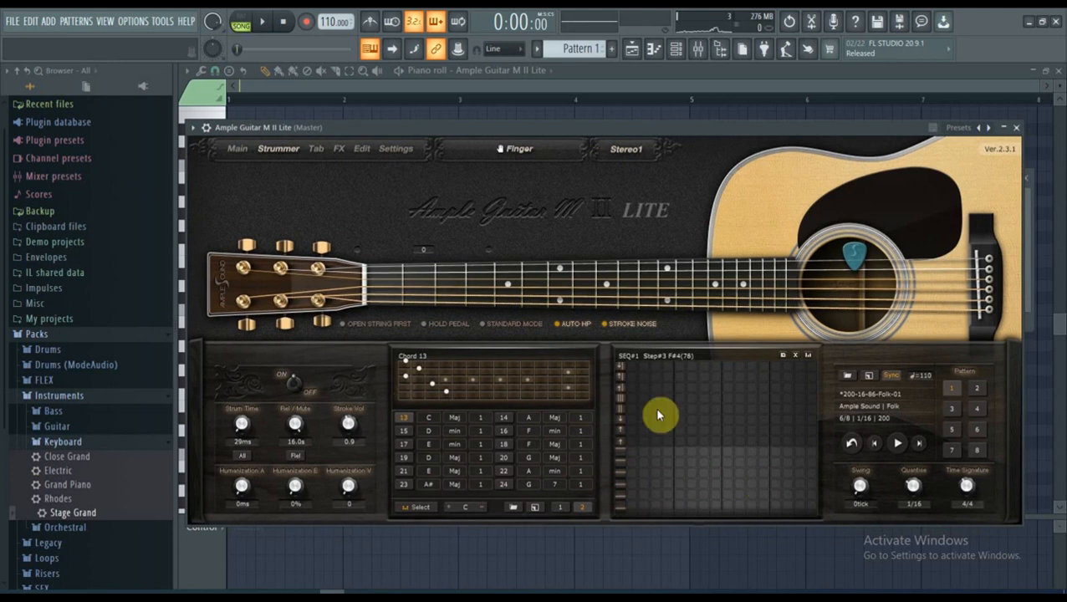
Build a pattern with a two-step C4 stroke on step 1, D4 on step 3 and F#4 on step 5, and play it.
click(621, 442)
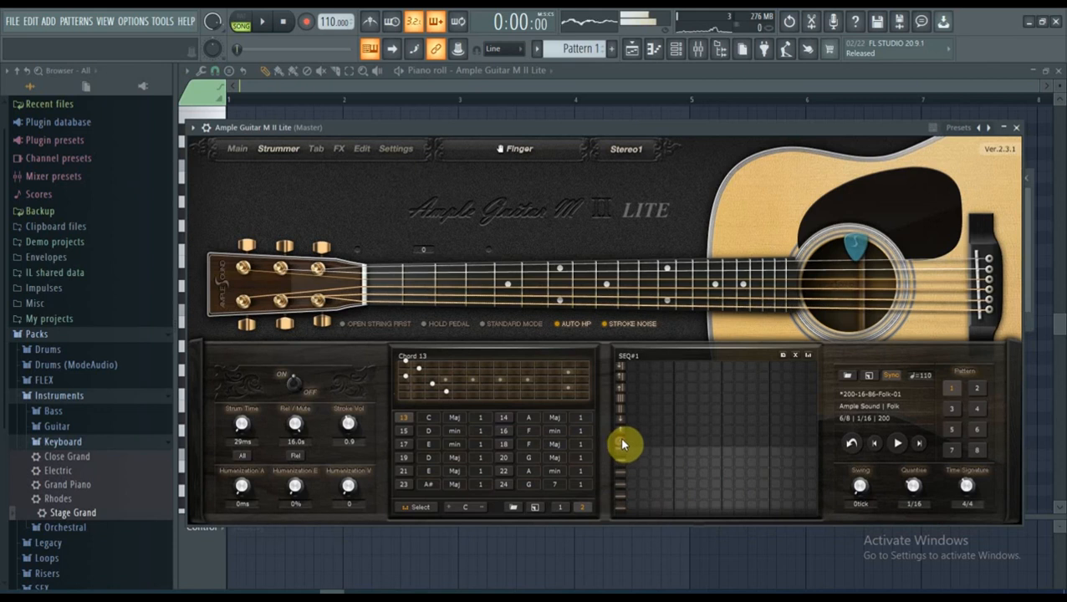
click(629, 441)
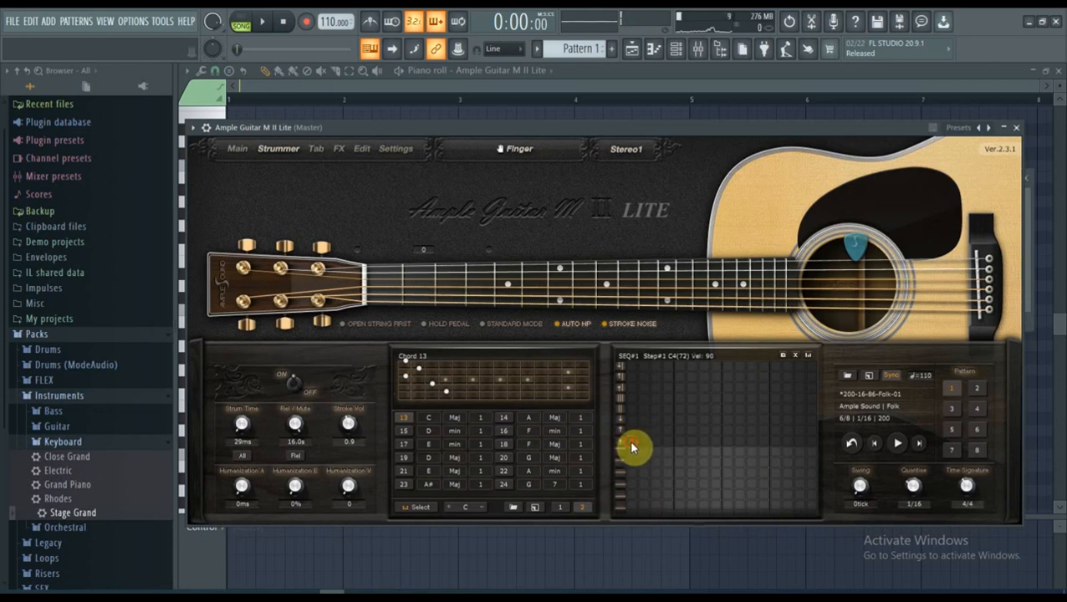
click(639, 441)
click(640, 443)
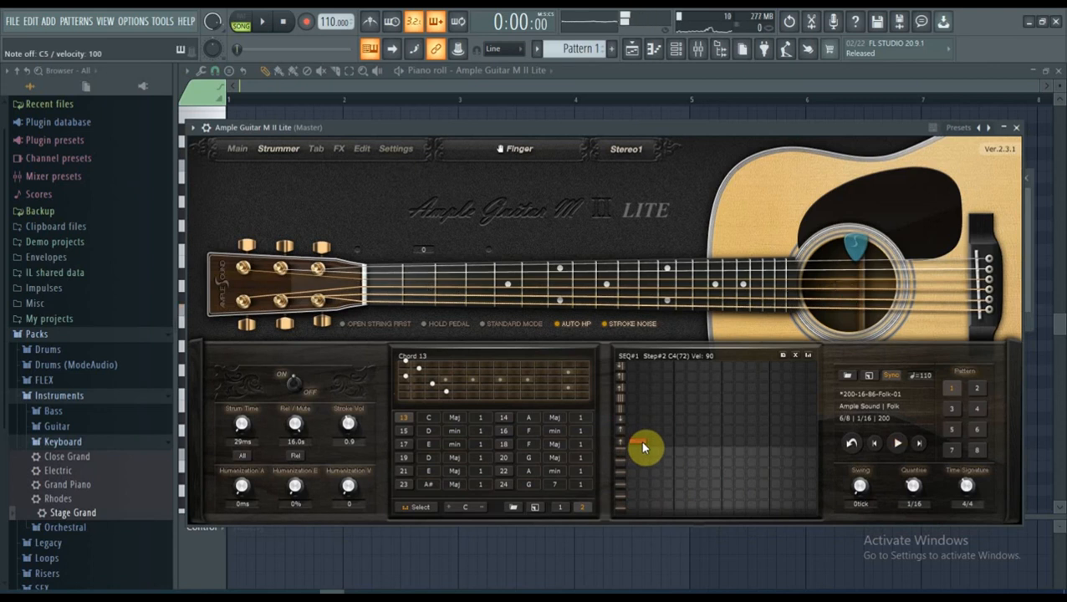
click(654, 435)
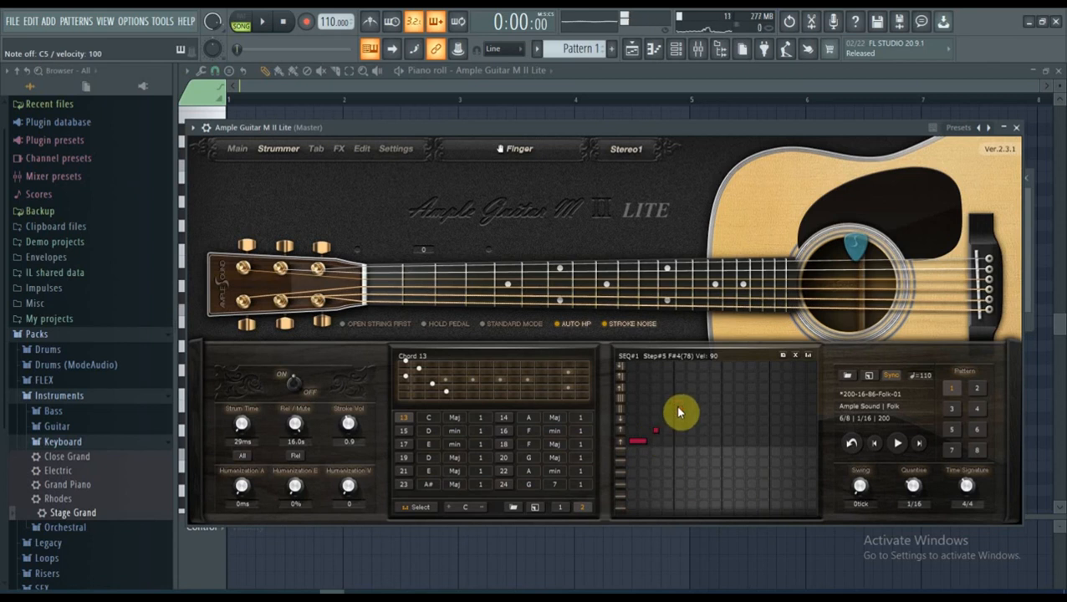
key(z)
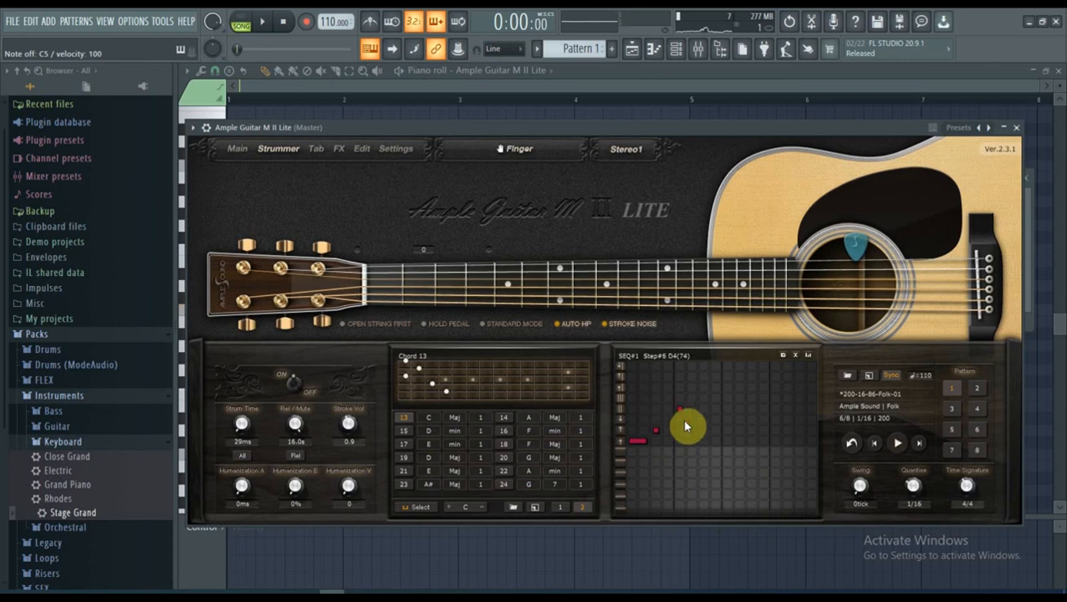
Add a one-step D4 stroke on step 6 and another stroke on step 7, and play the pattern with C5.
click(691, 431)
key(z)
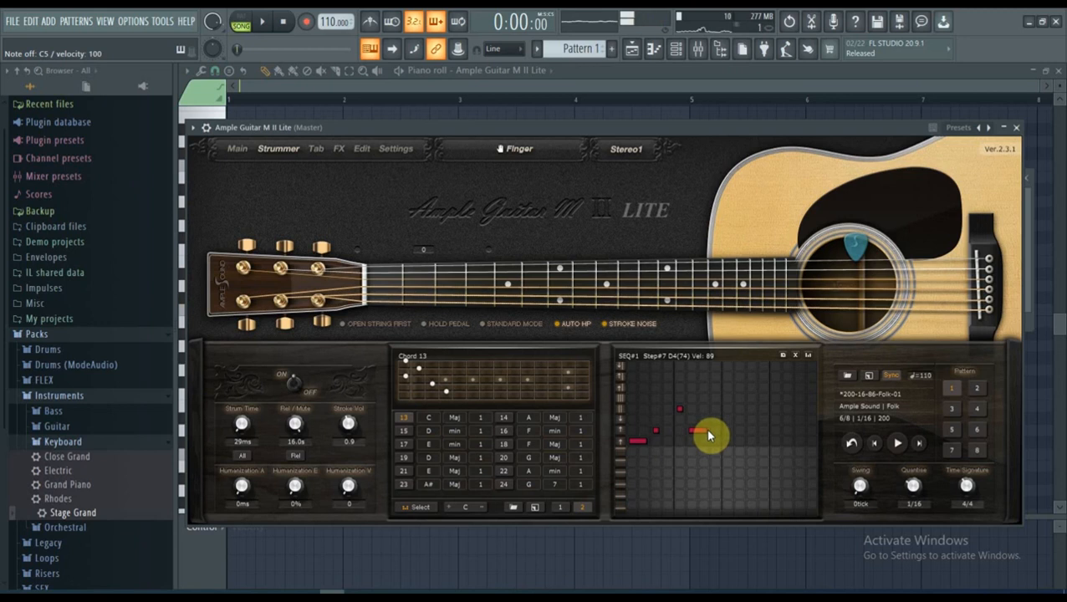
click(704, 434)
click(689, 432)
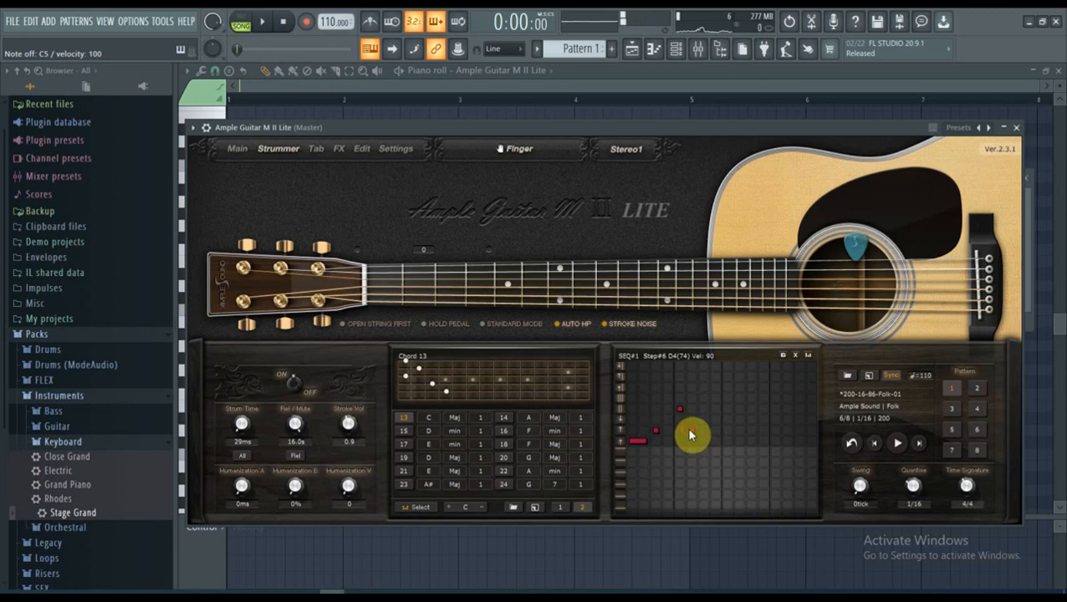
key(z)
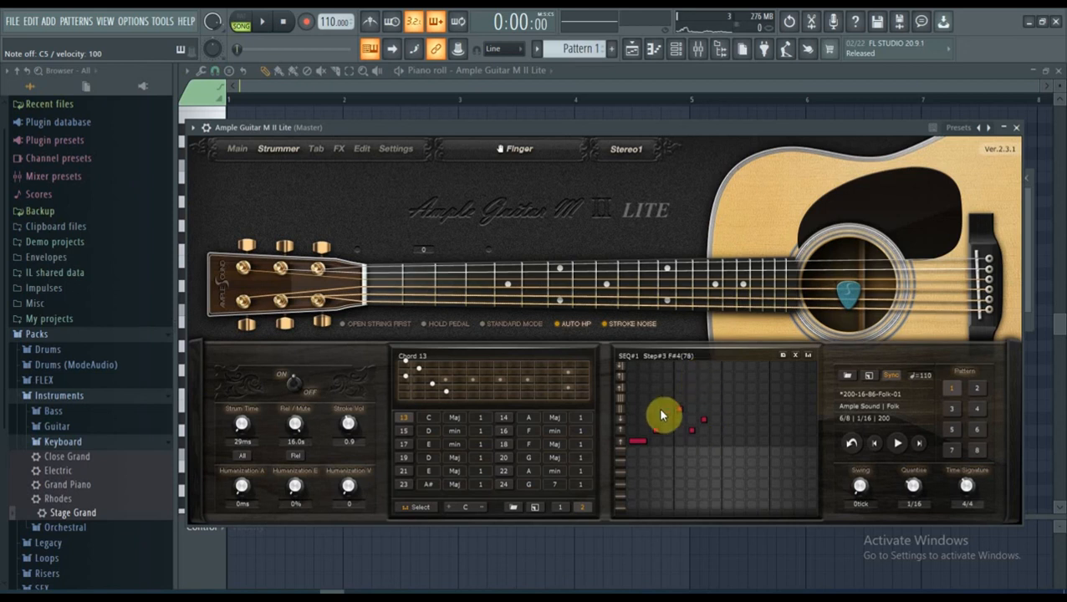
Load the next preset pattern, Default1, and play it with C5 over the G4, A4 and C4 chords.
click(920, 444)
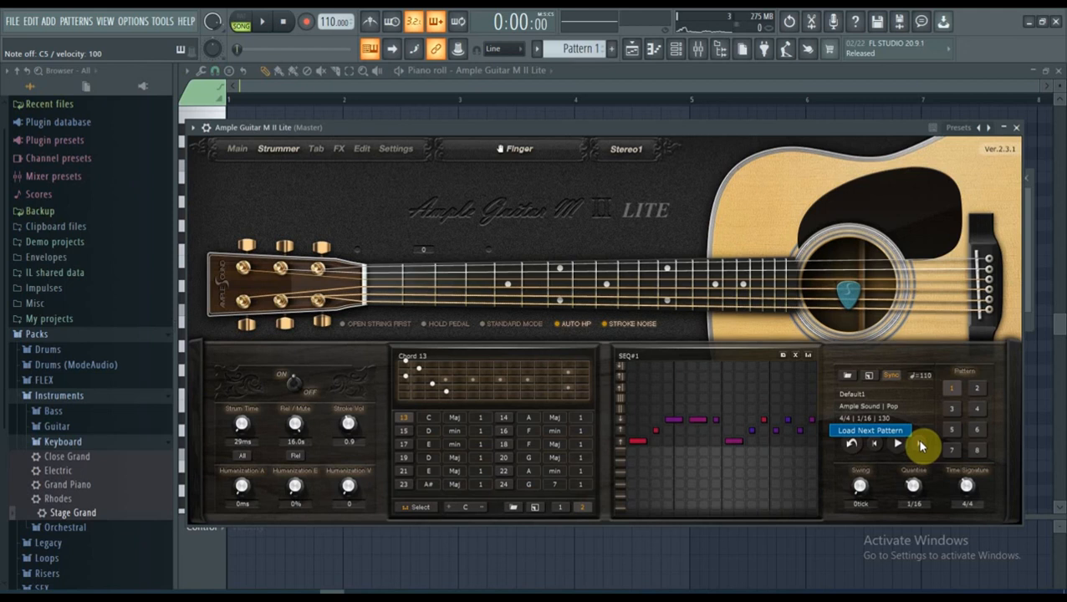
key(z)
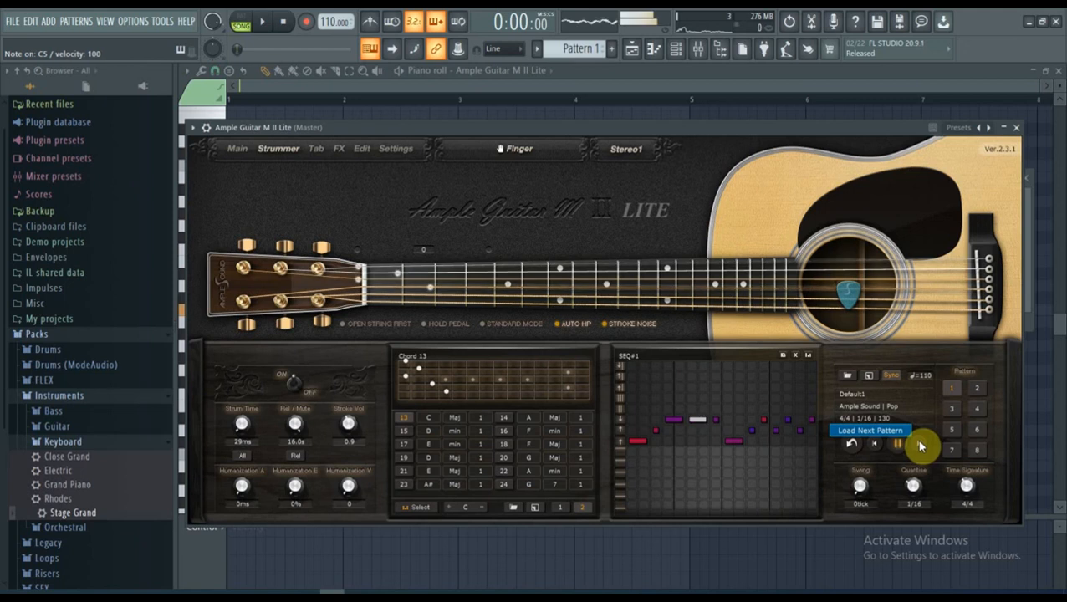
key(b)
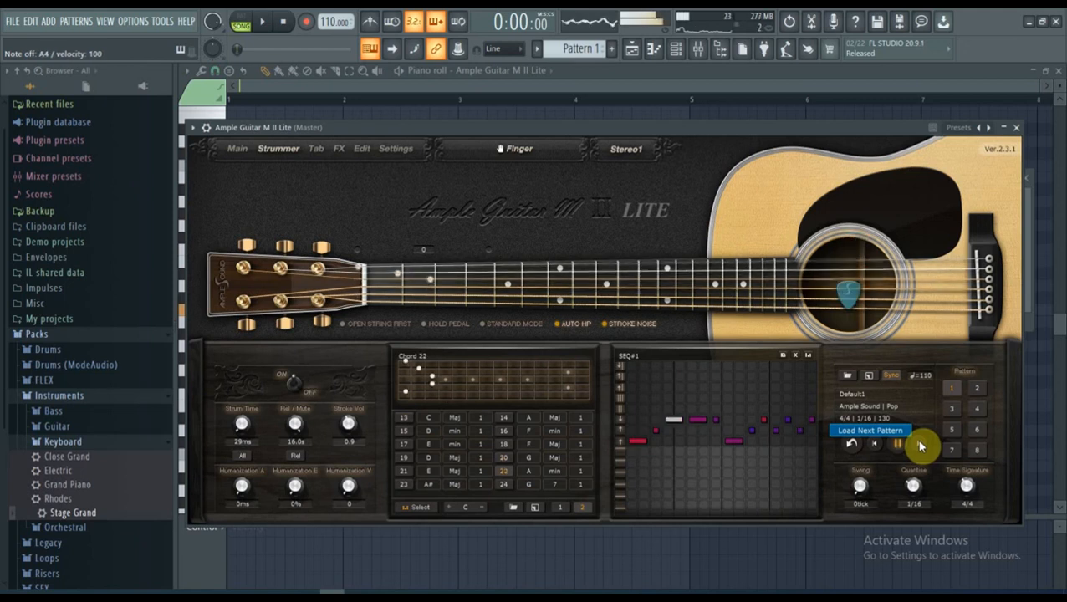
key(n)
key(z)
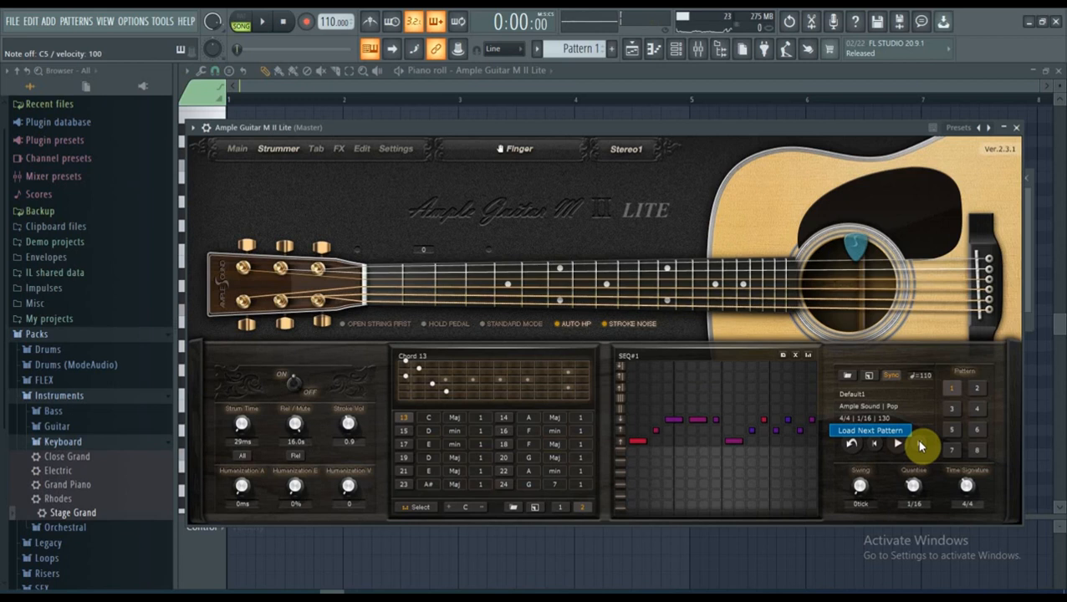
click(918, 444)
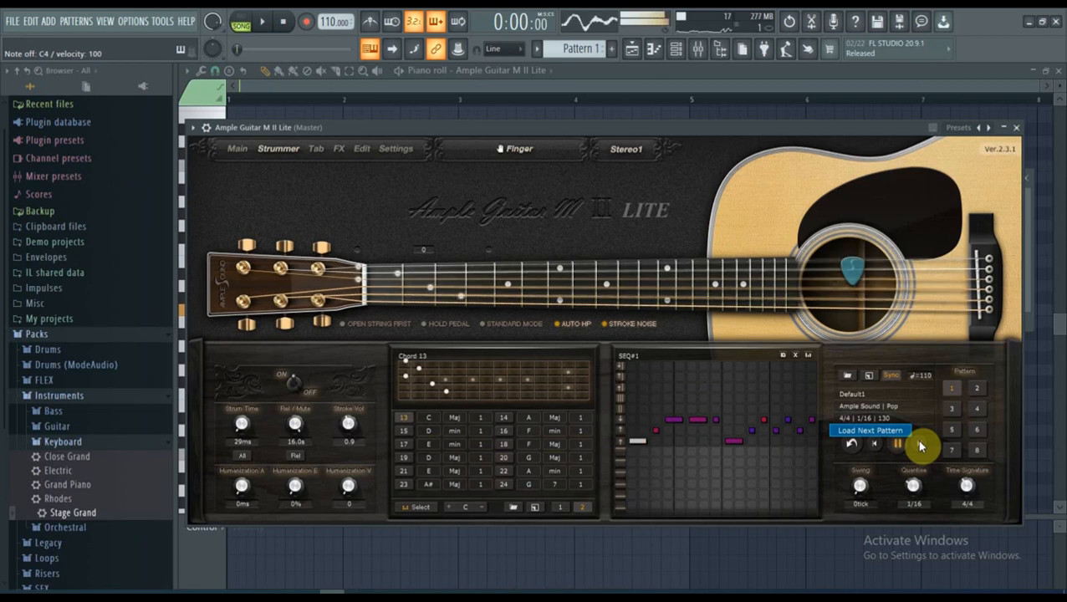
click(920, 446)
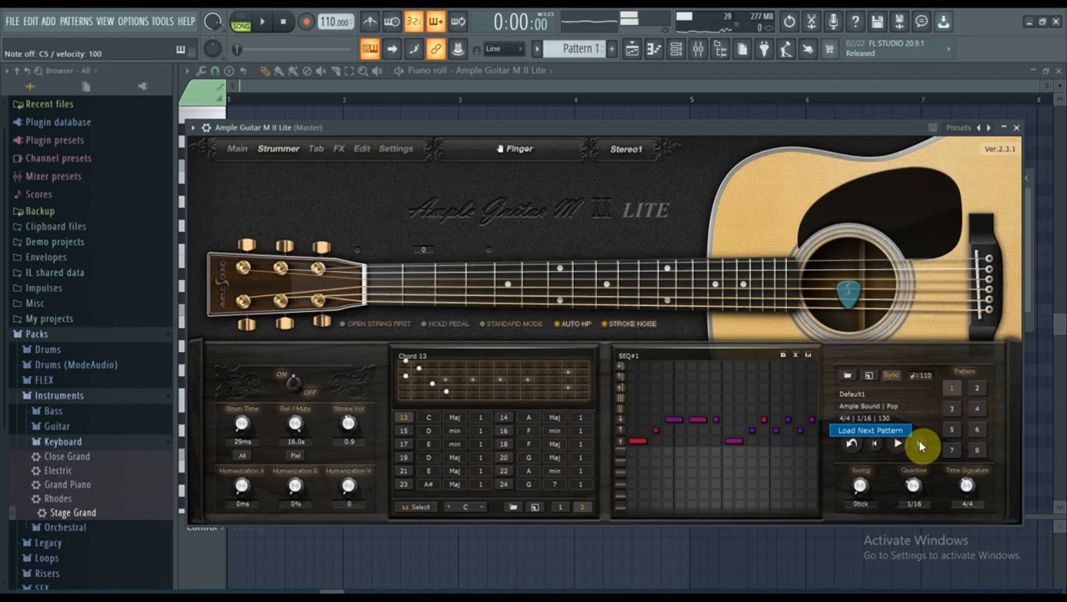
Return to the guitar's piano roll without the instrument window, and sound its C5 key.
click(656, 52)
click(675, 48)
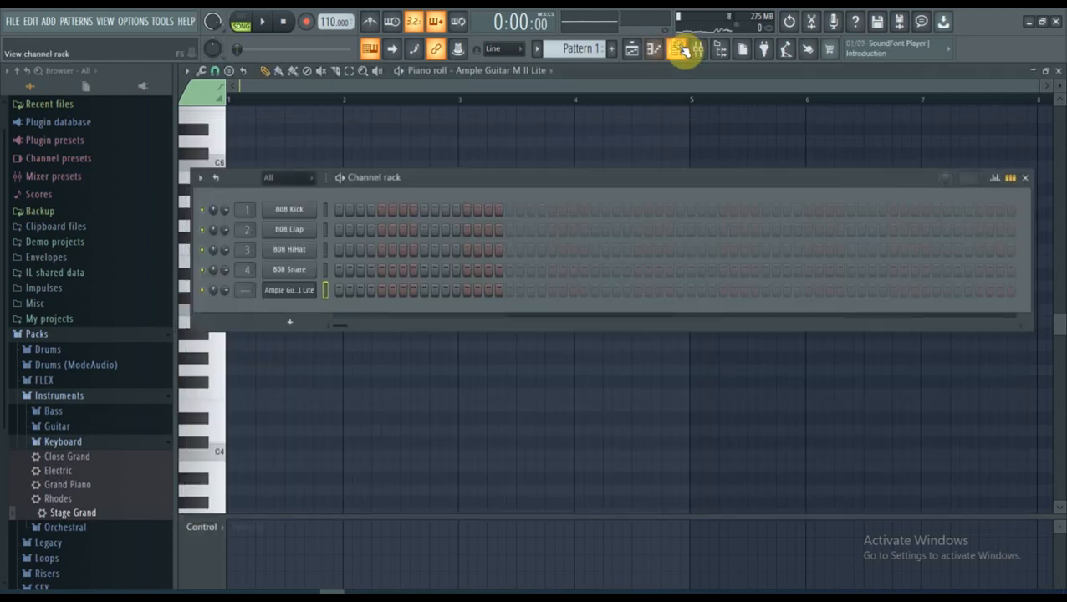
click(654, 50)
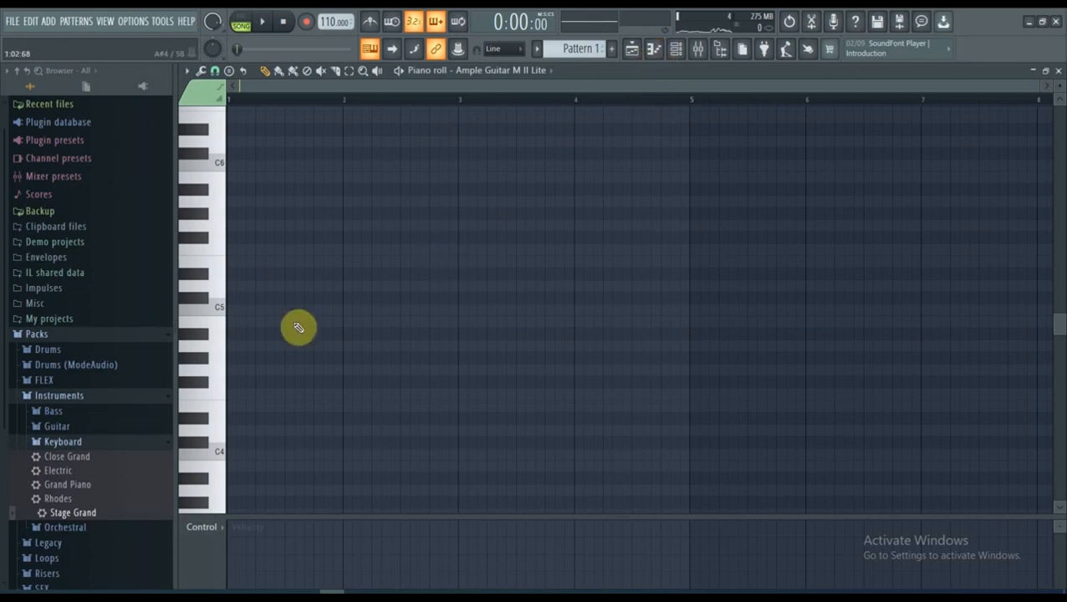
click(220, 309)
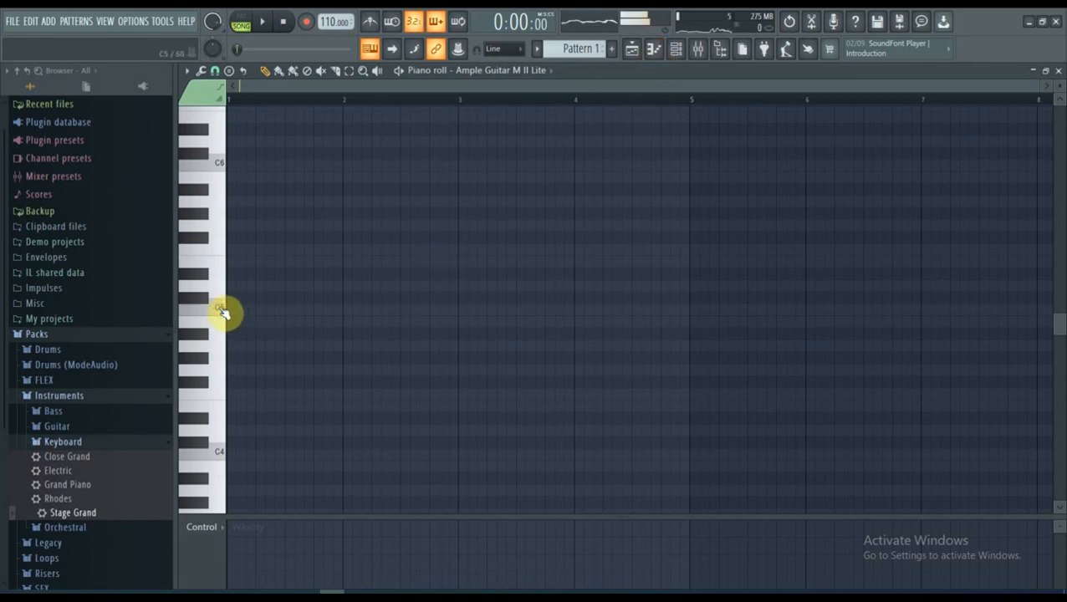
Sound the C5 key several more times to hear how it triggers the Default1 strumming pattern.
click(221, 310)
click(221, 309)
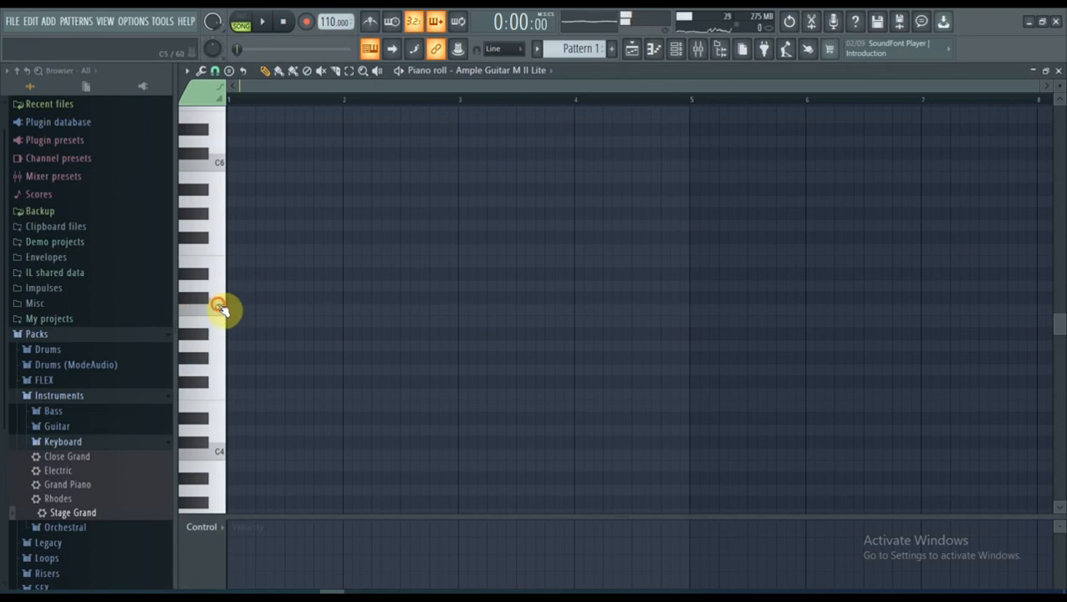
click(219, 308)
click(220, 309)
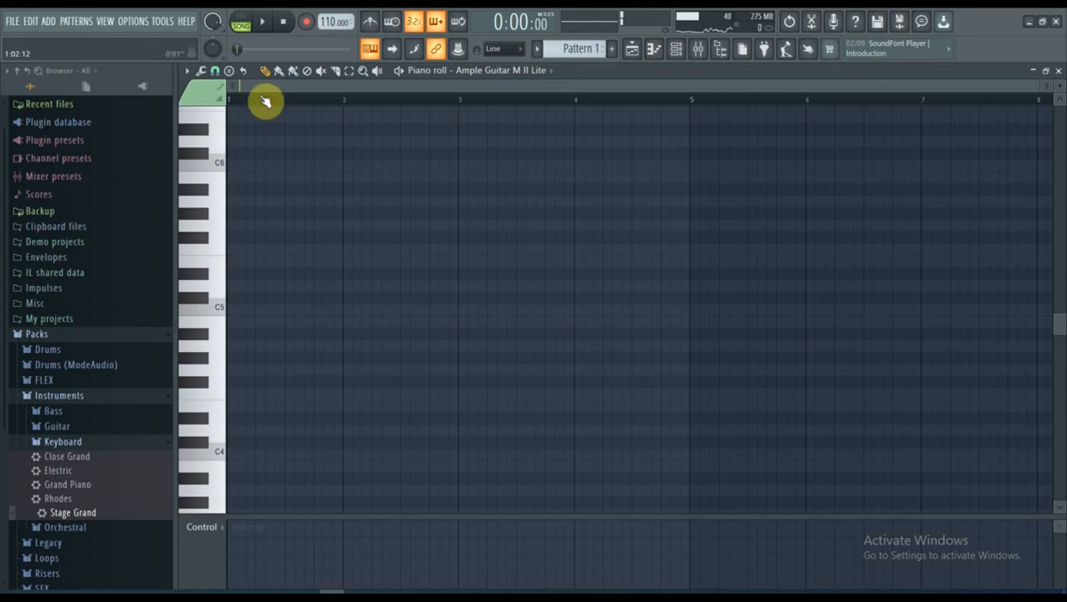
Switch playback to pattern mode and arm recording of notes and automation with the metronome on.
click(244, 23)
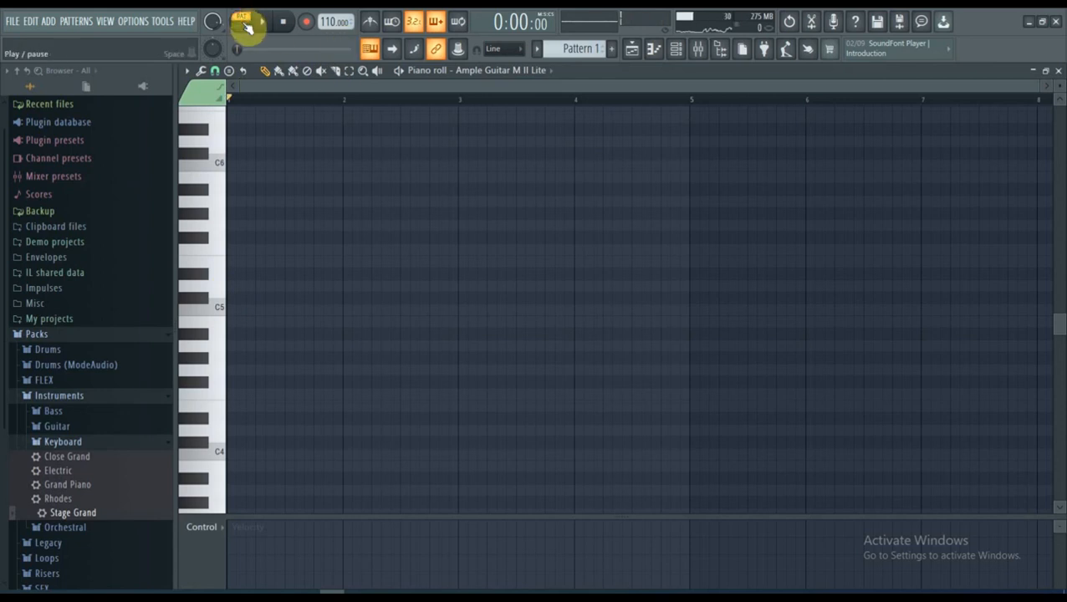
click(307, 22)
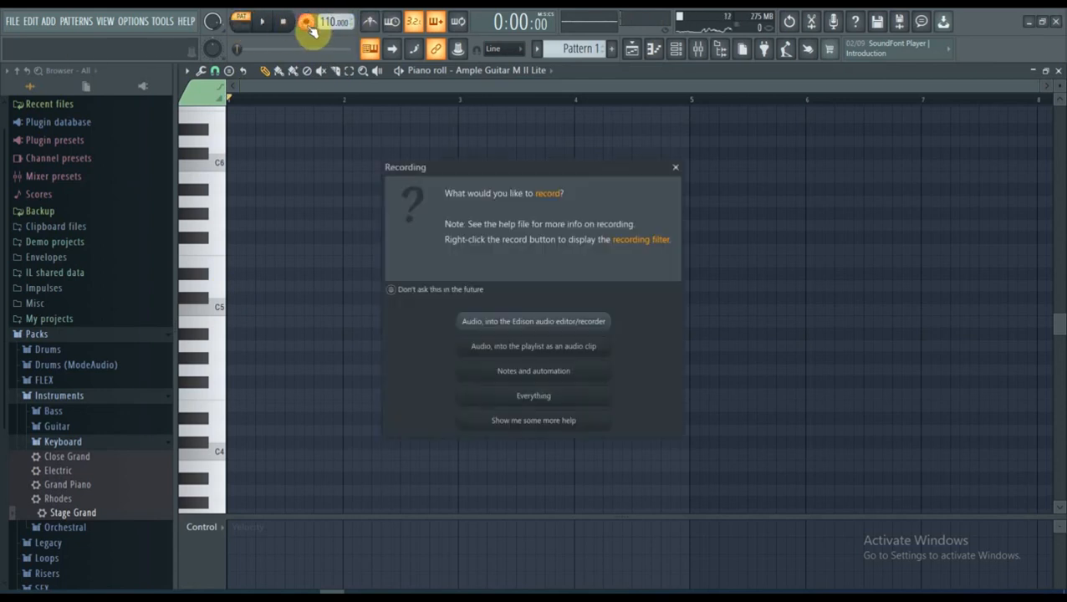
click(560, 372)
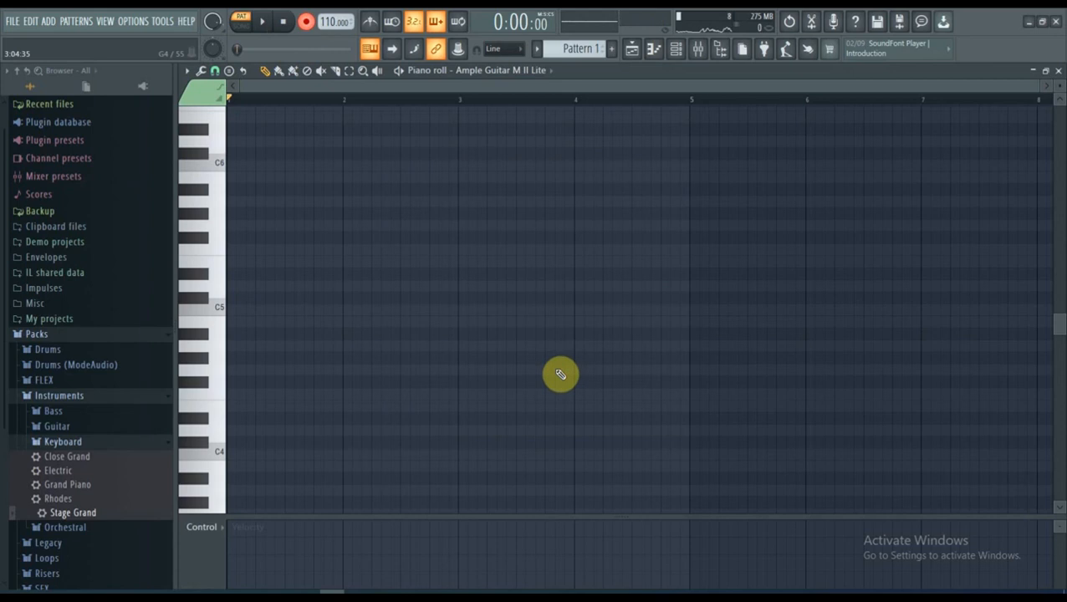
key(z)
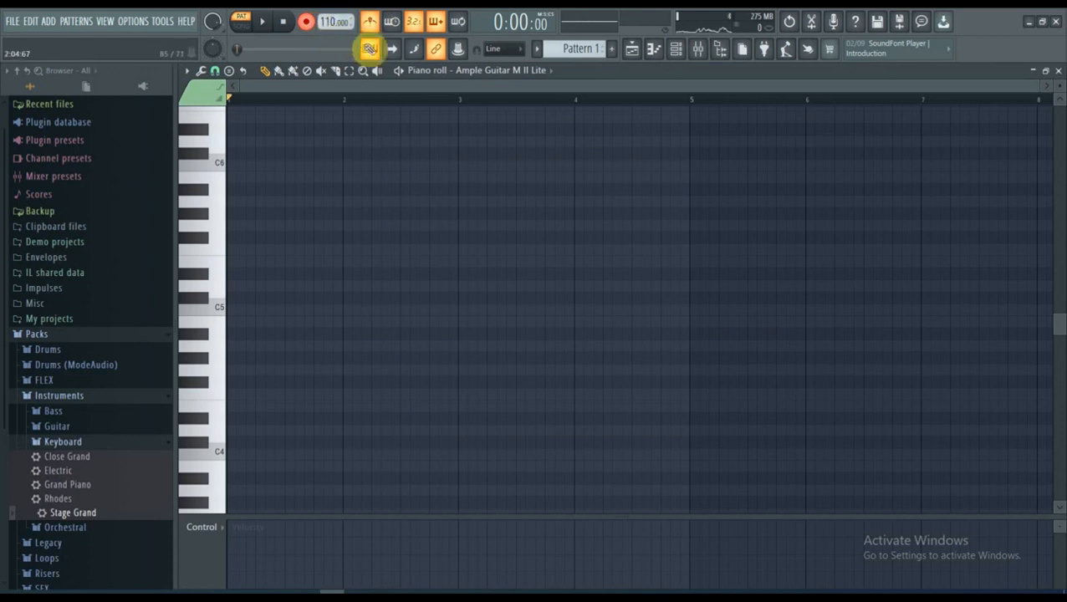
Record a held C5 with short chord notes G4, A4, E4, C4, F4, G4 and C4 about one bar apart, and end the recording.
key(space)
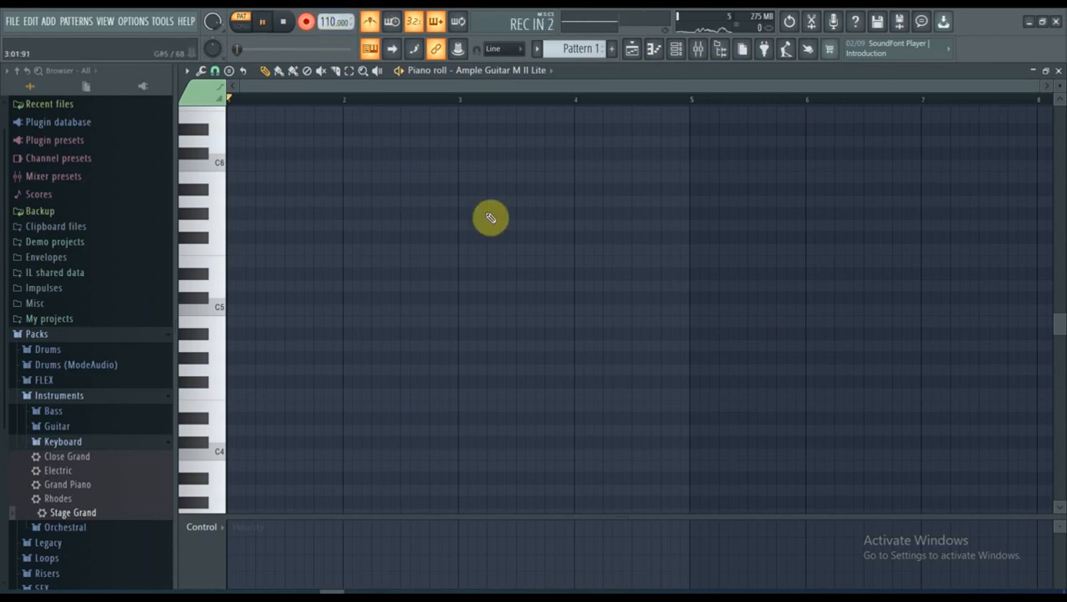
key(z)
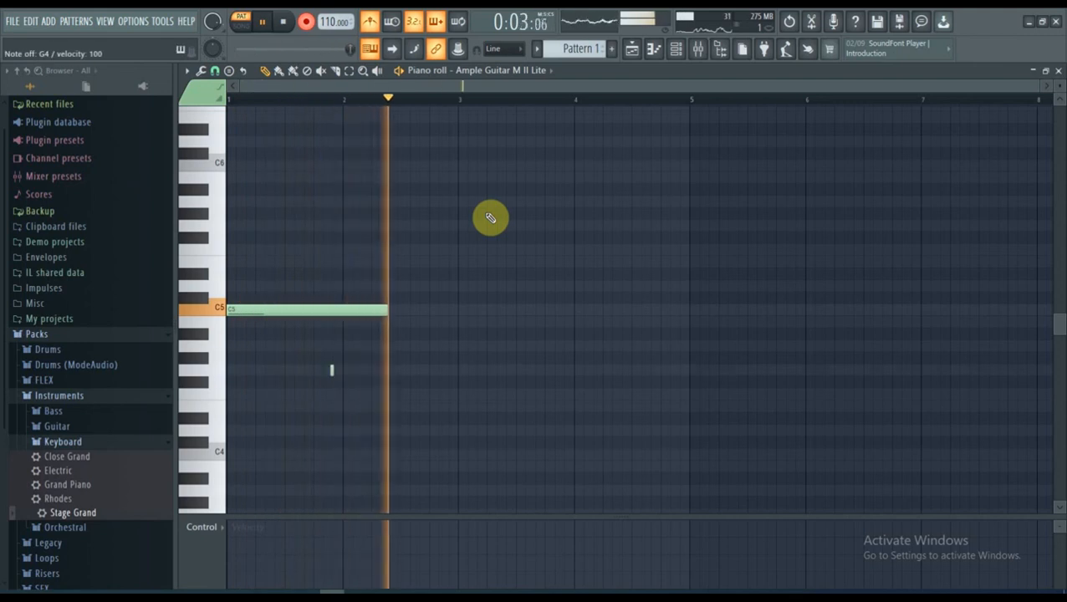
key(n)
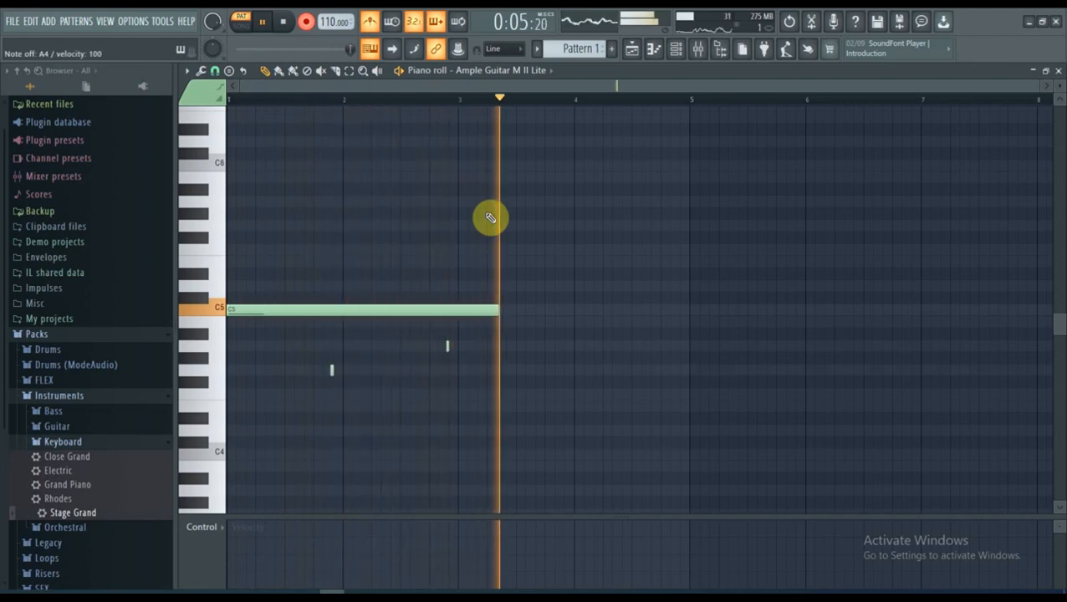
key(c)
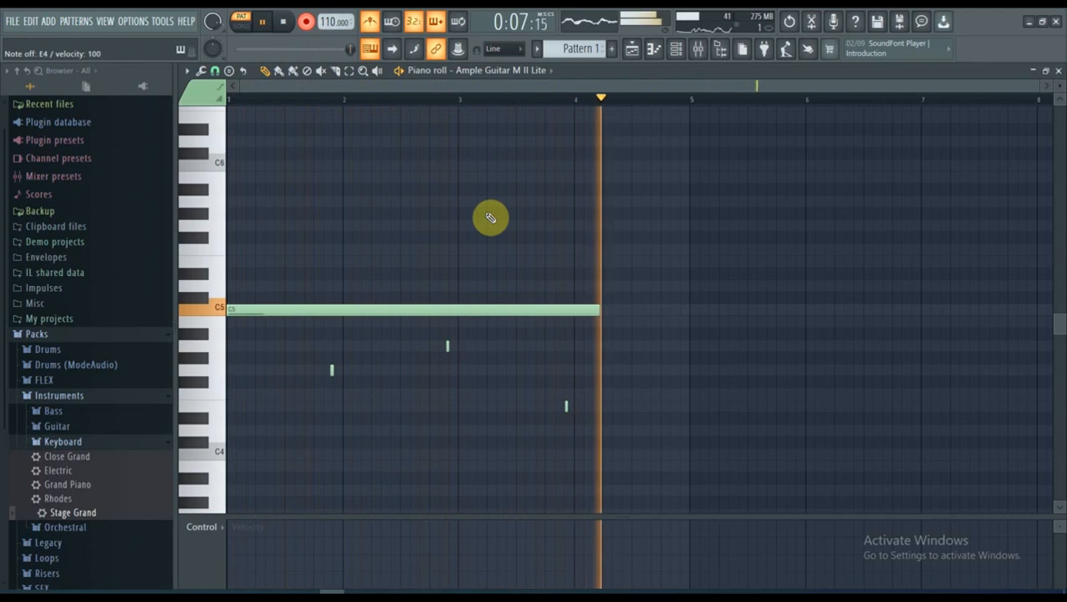
key(z)
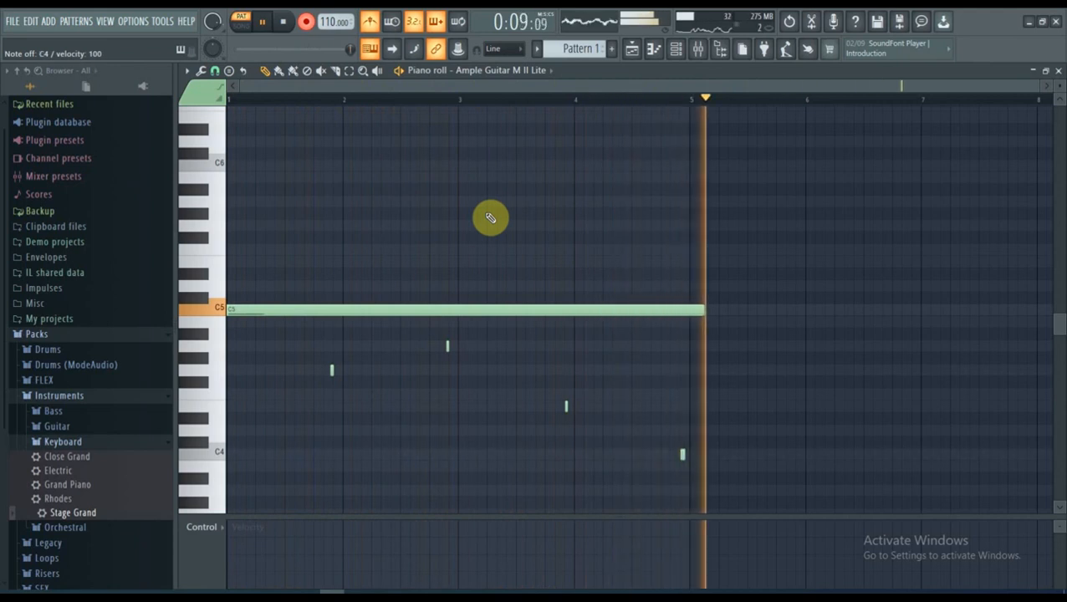
key(v)
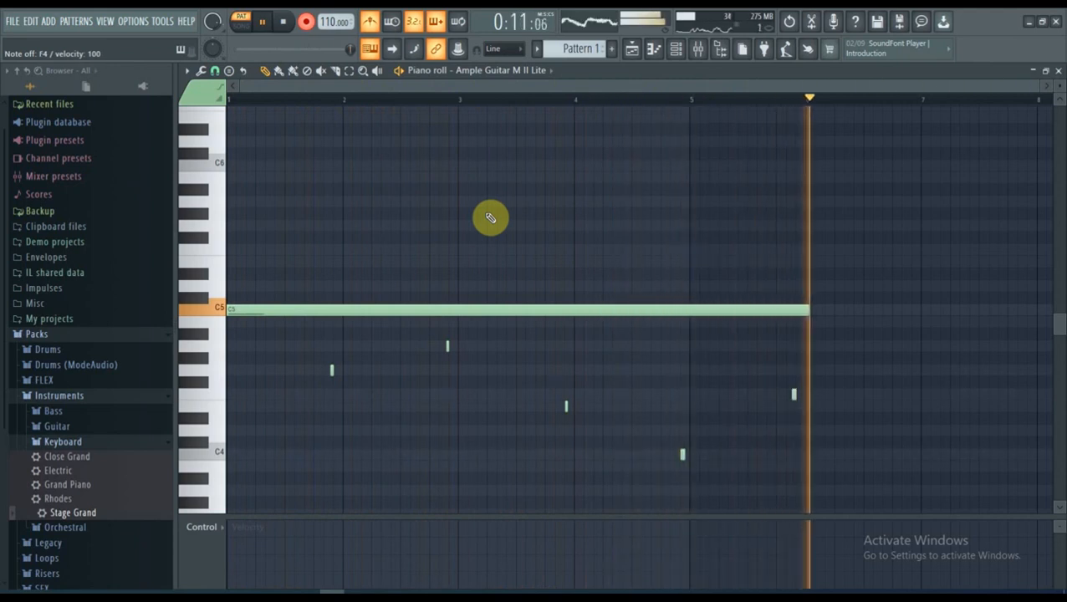
key(b)
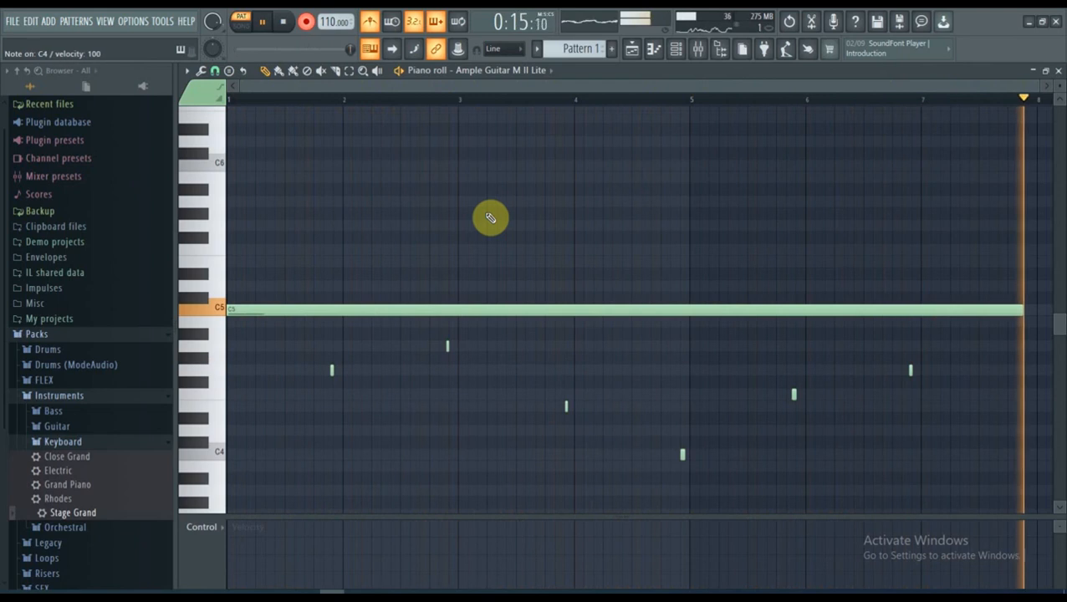
key(z)
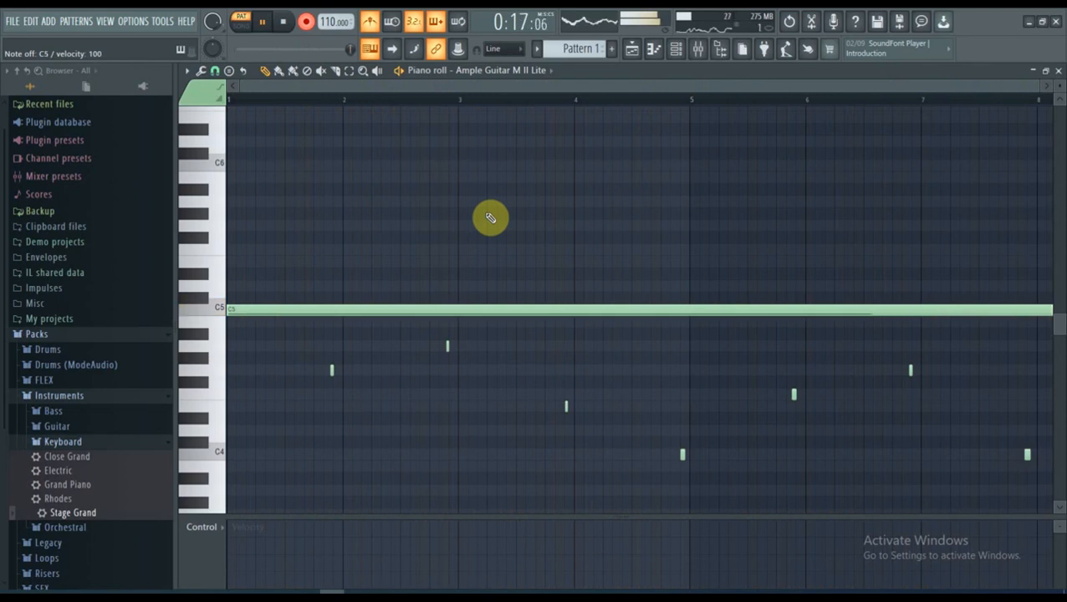
click(308, 26)
key(space)
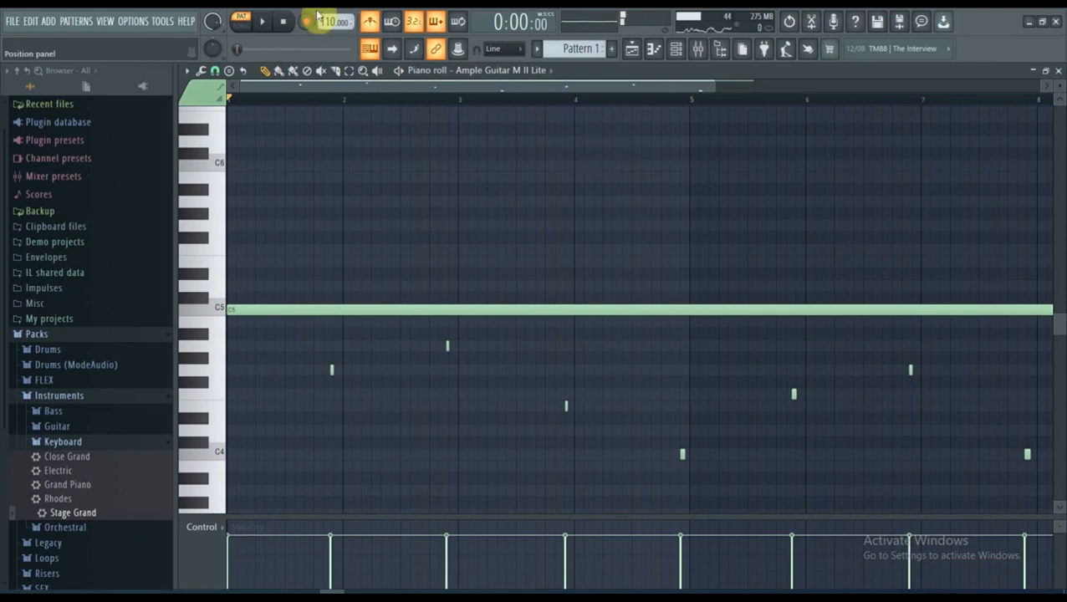
Turn off the metronome and play back the recorded strumming pattern from the beginning.
key(space)
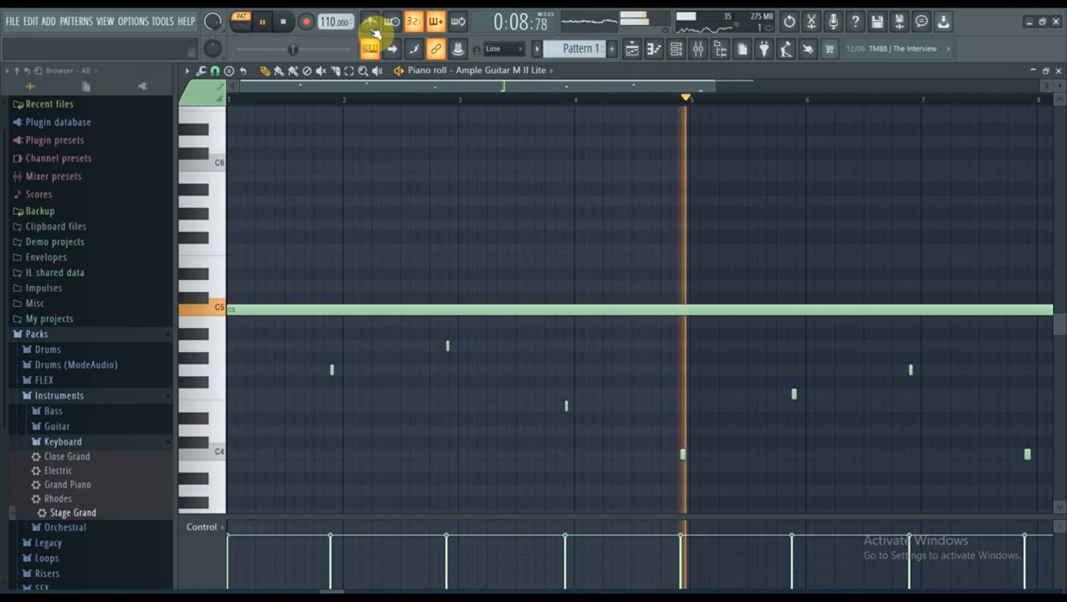
key(space)
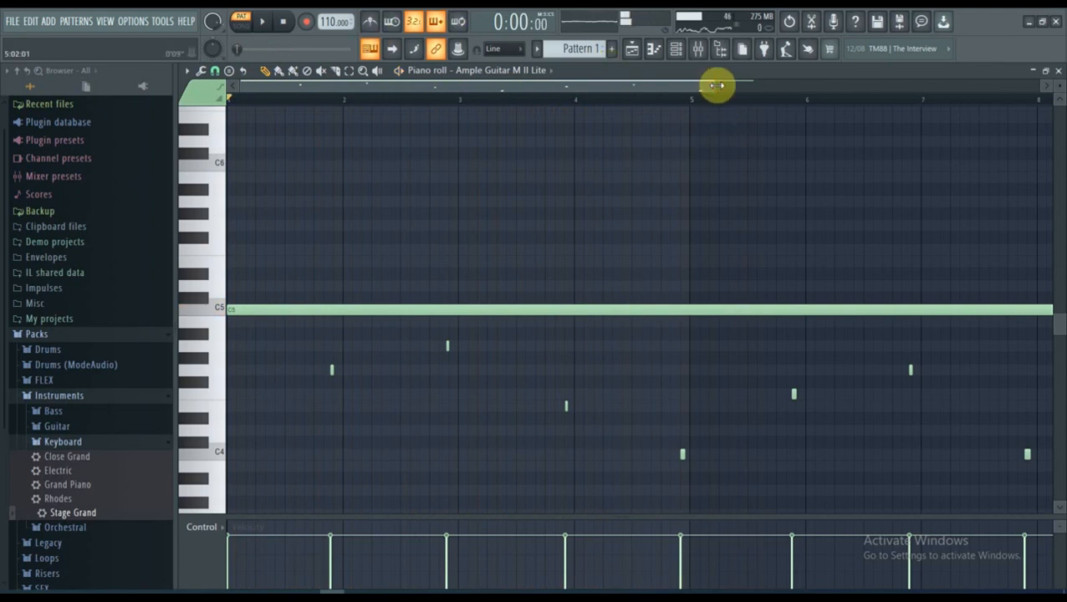
drag(717, 86, 850, 95)
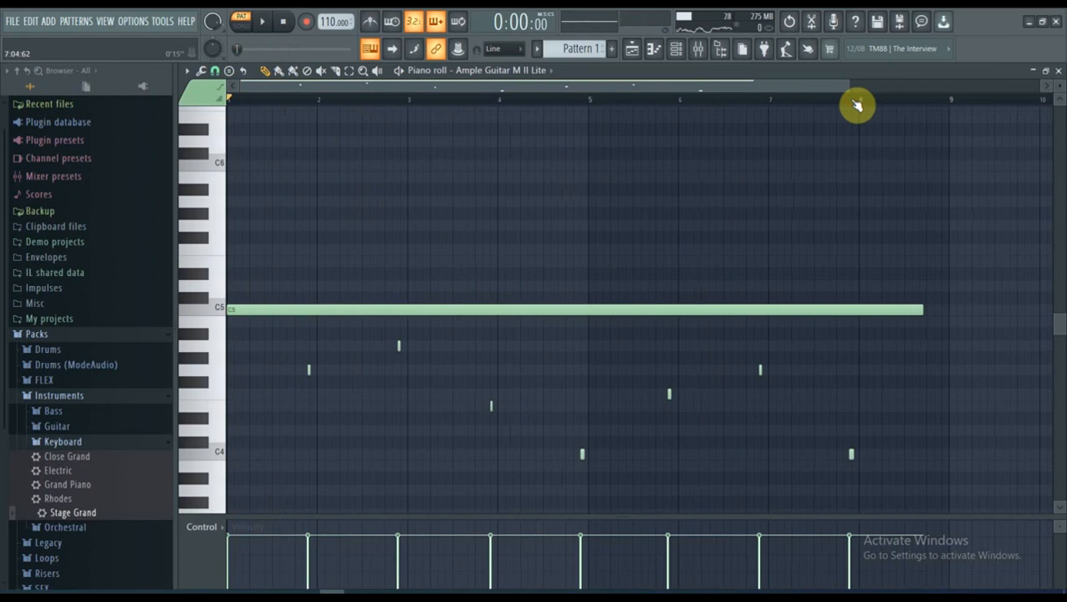
key(space)
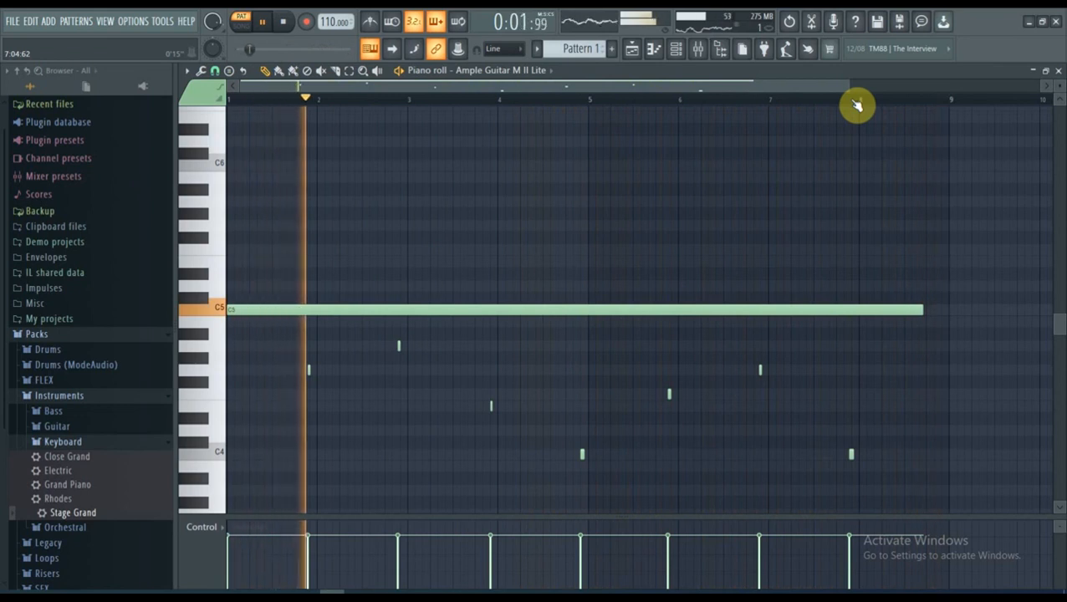
key(space)
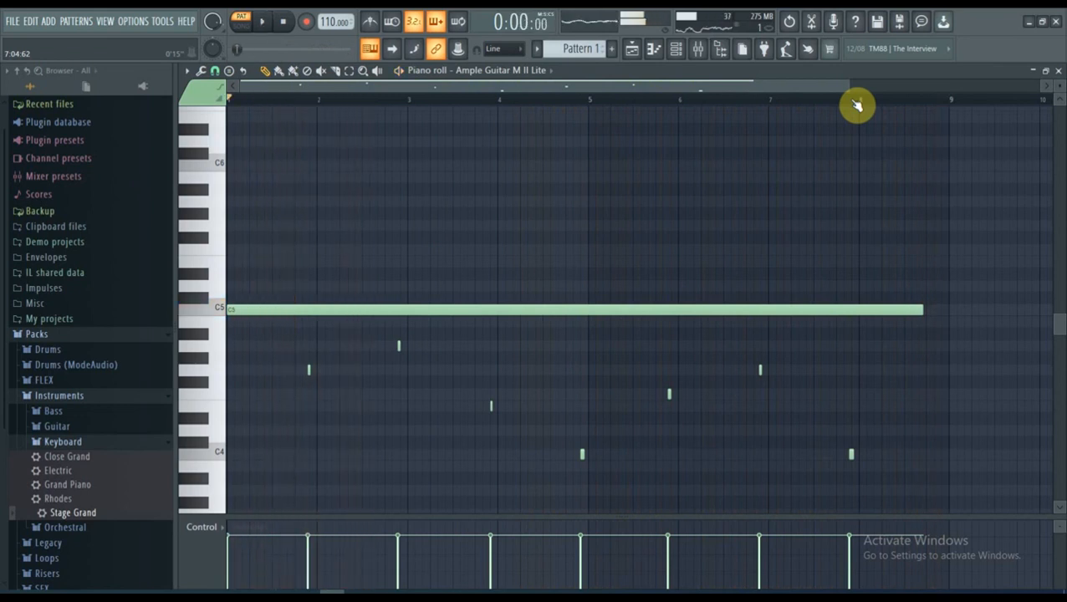
Open the Ample Guitar M II Lite instrument window from the channel rack and shift it slightly upward.
click(677, 50)
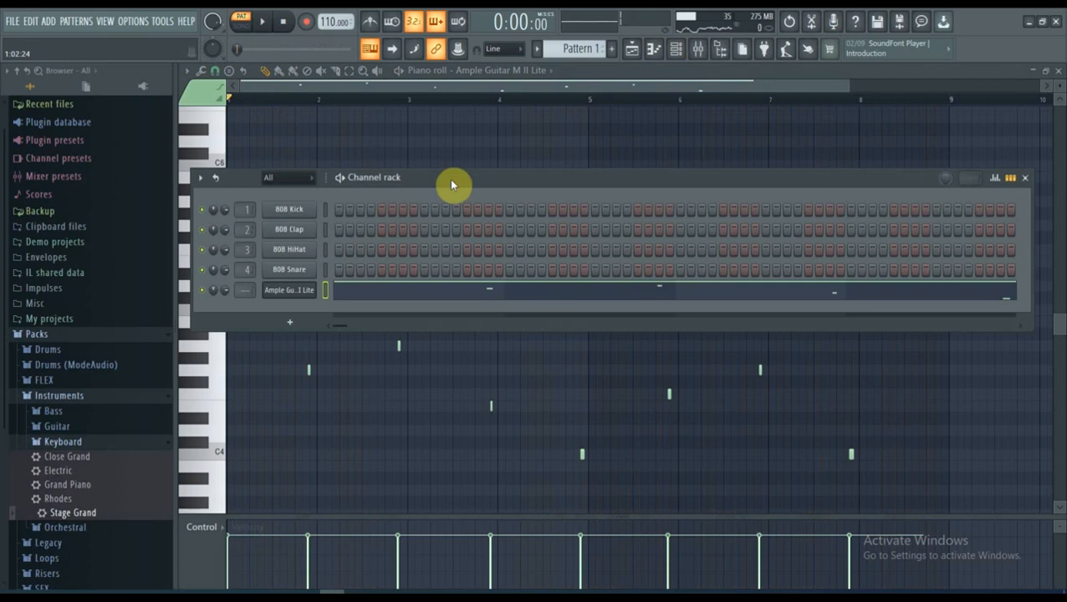
click(299, 294)
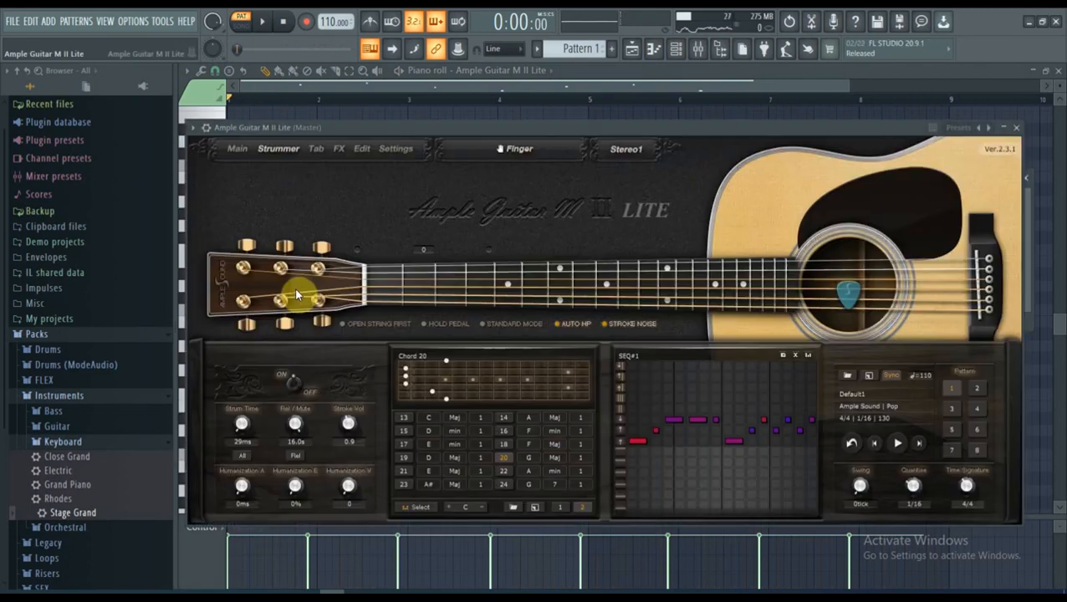
drag(544, 131, 543, 128)
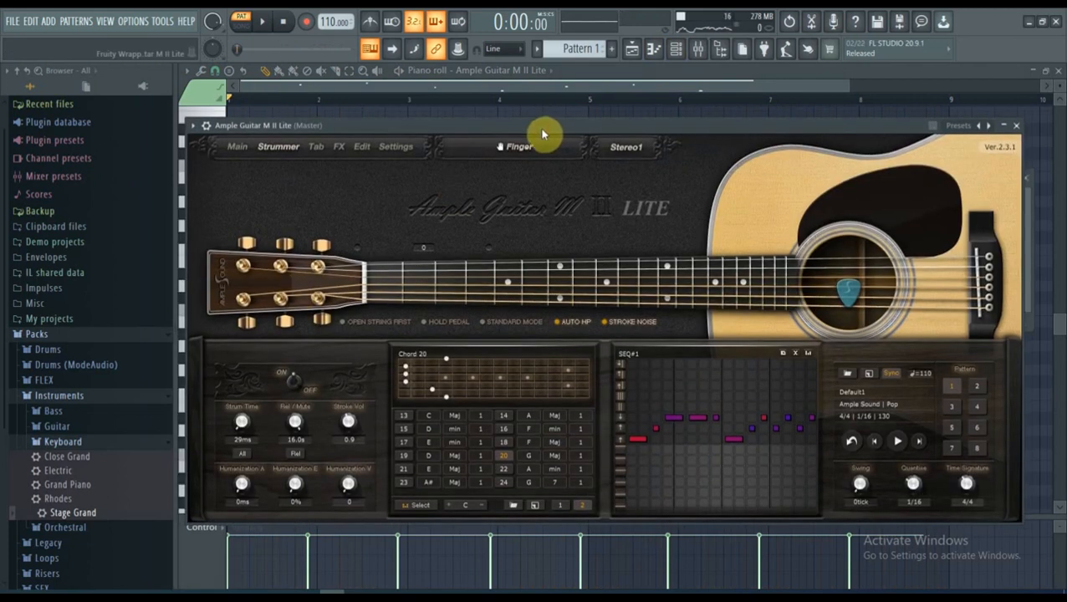
drag(612, 124, 612, 122)
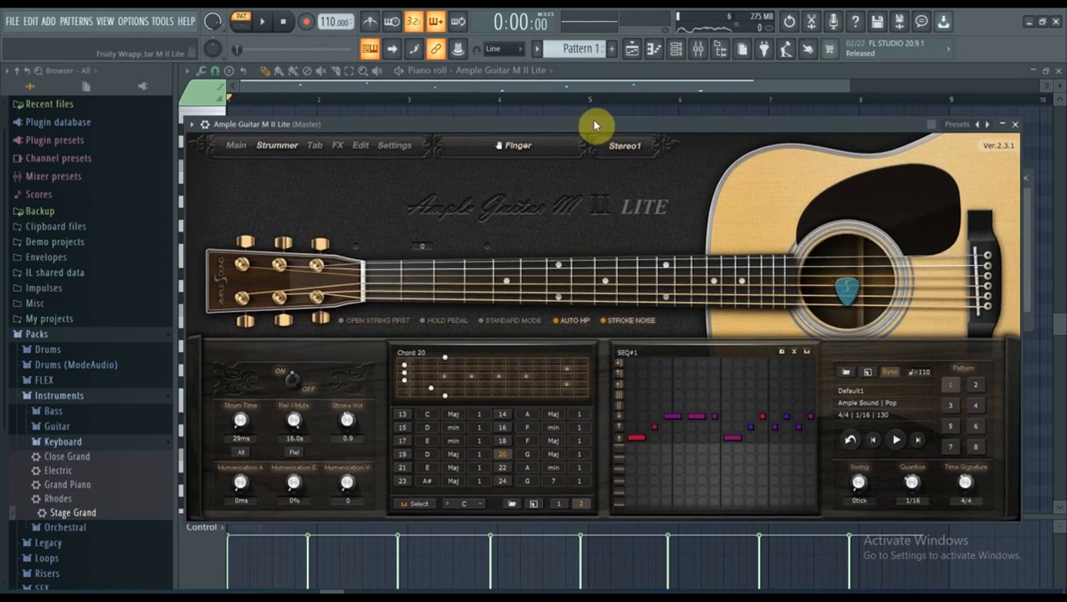